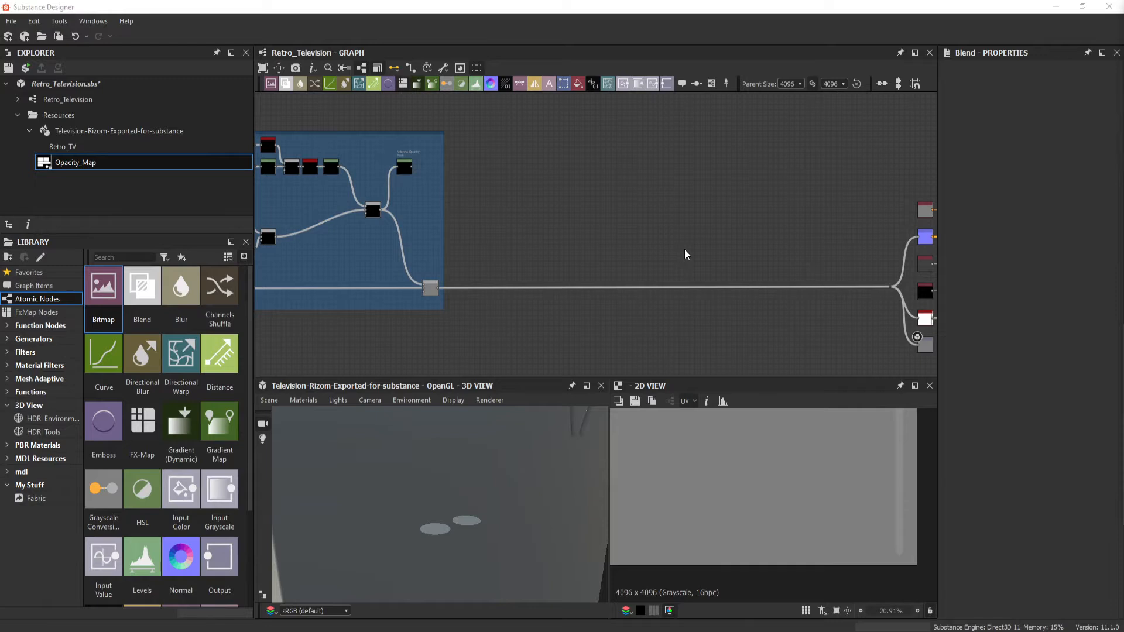
Step: Insert a Blend node on the main link leading to the outputs and set its blending mode to Add (Linear Dodge)
{"action": "left_click", "coordinate": [709, 287]}
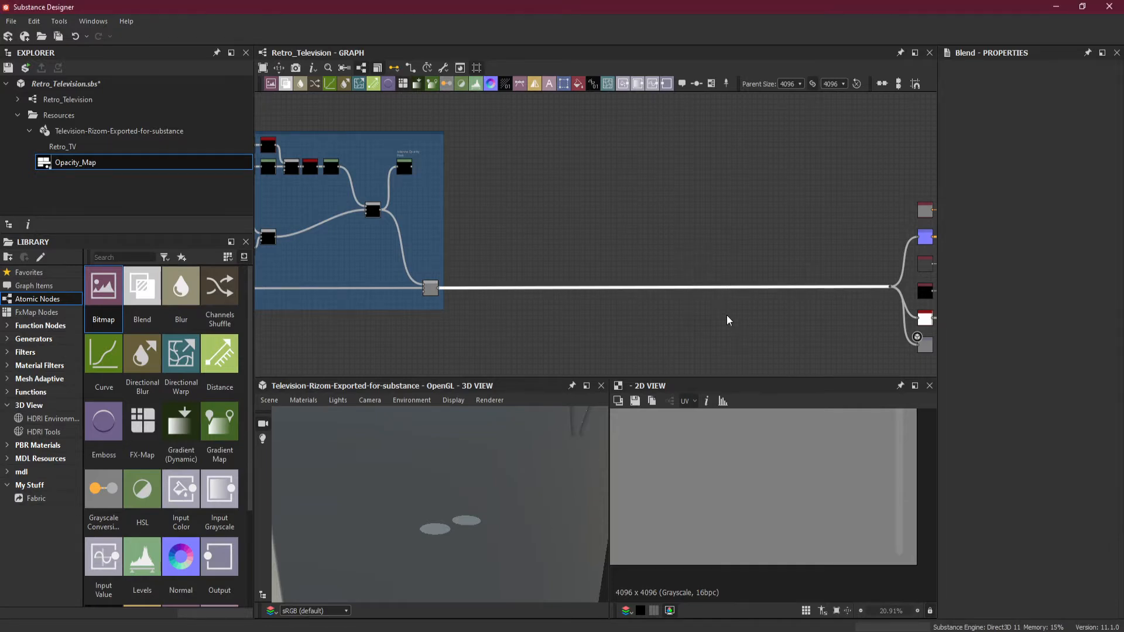
{"action": "key", "text": "space"}
{"action": "left_click", "coordinate": [777, 290]}
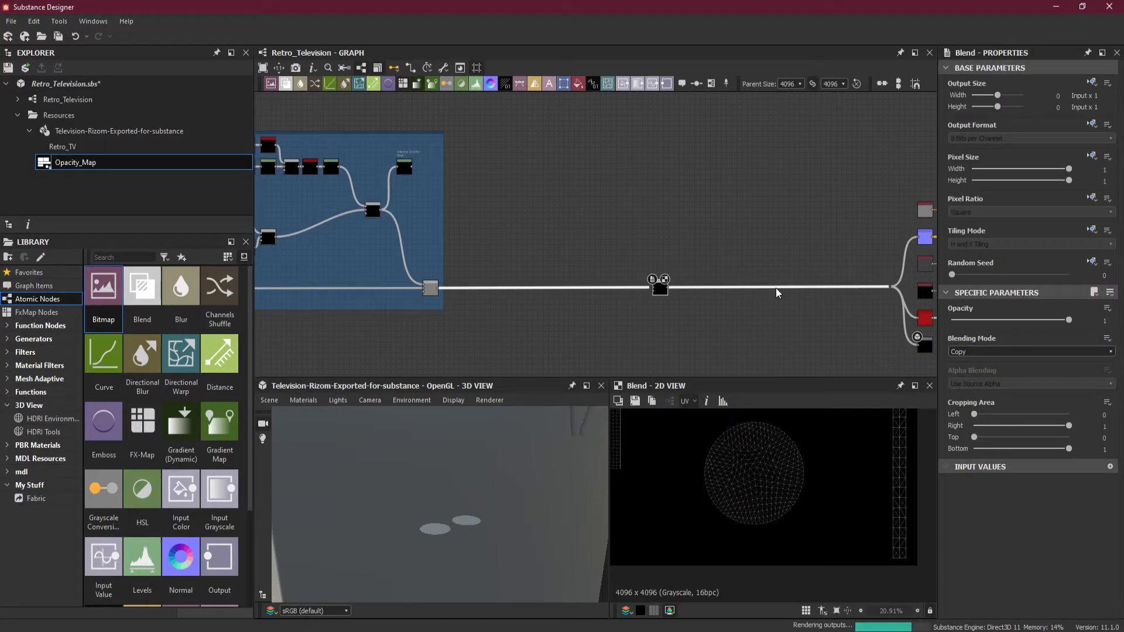
{"action": "left_click", "coordinate": [996, 351]}
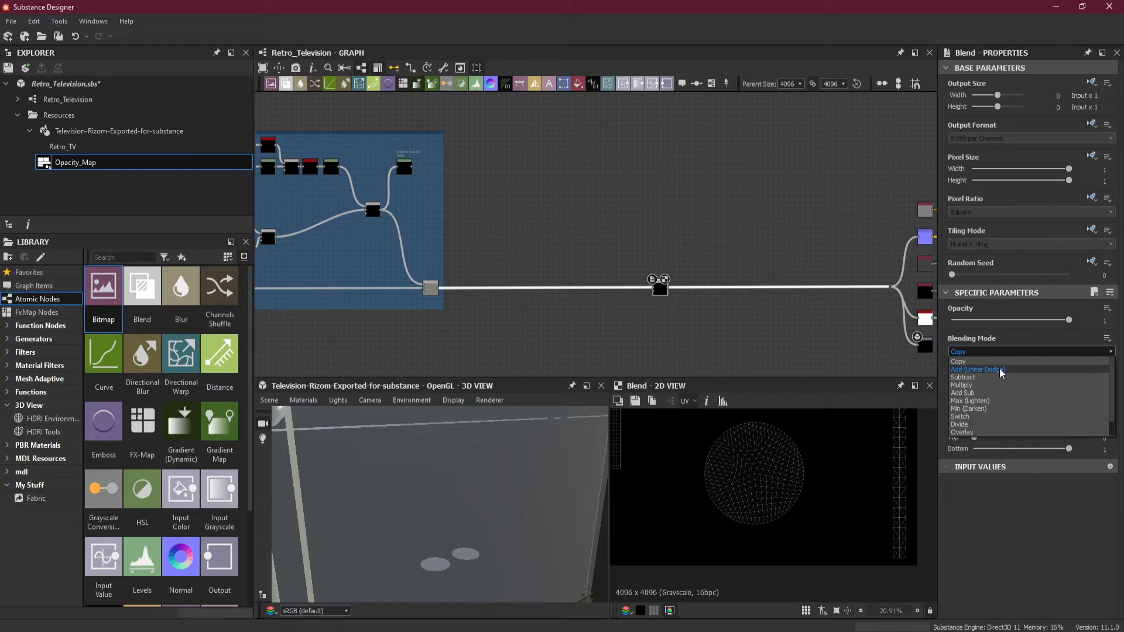
{"action": "left_click", "coordinate": [1000, 370]}
Step: Examine the blended height map in 2D and the two round discs on the television model in 3D
{"action": "scroll", "coordinate": [638, 289], "scroll_direction": "up", "scroll_amount": 2}
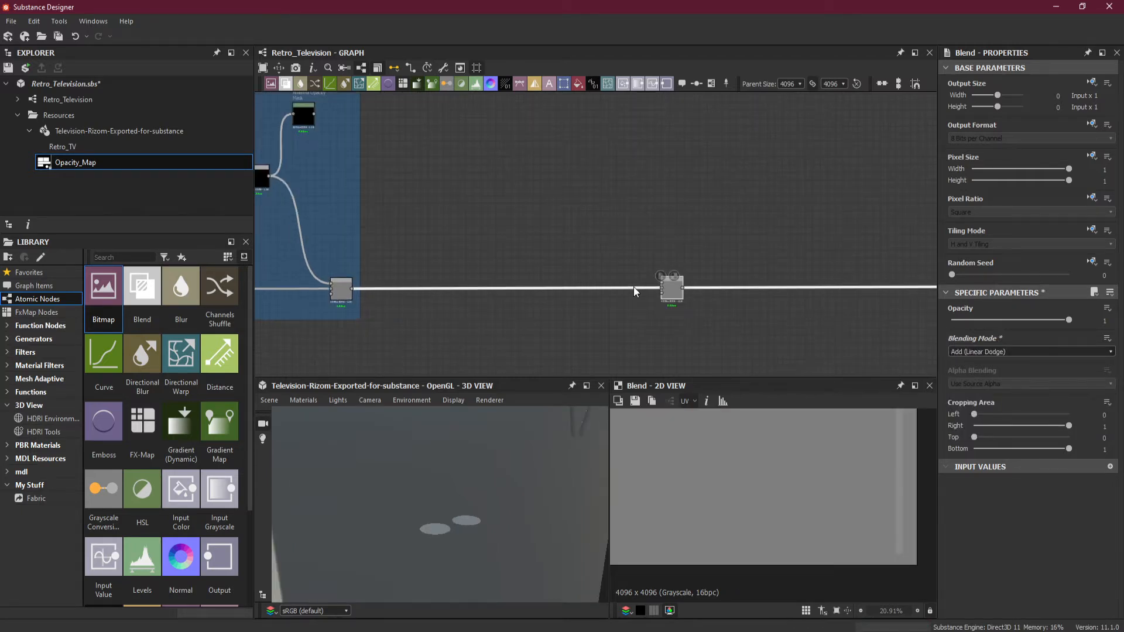
{"action": "scroll", "coordinate": [655, 290], "scroll_direction": "up", "scroll_amount": 1}
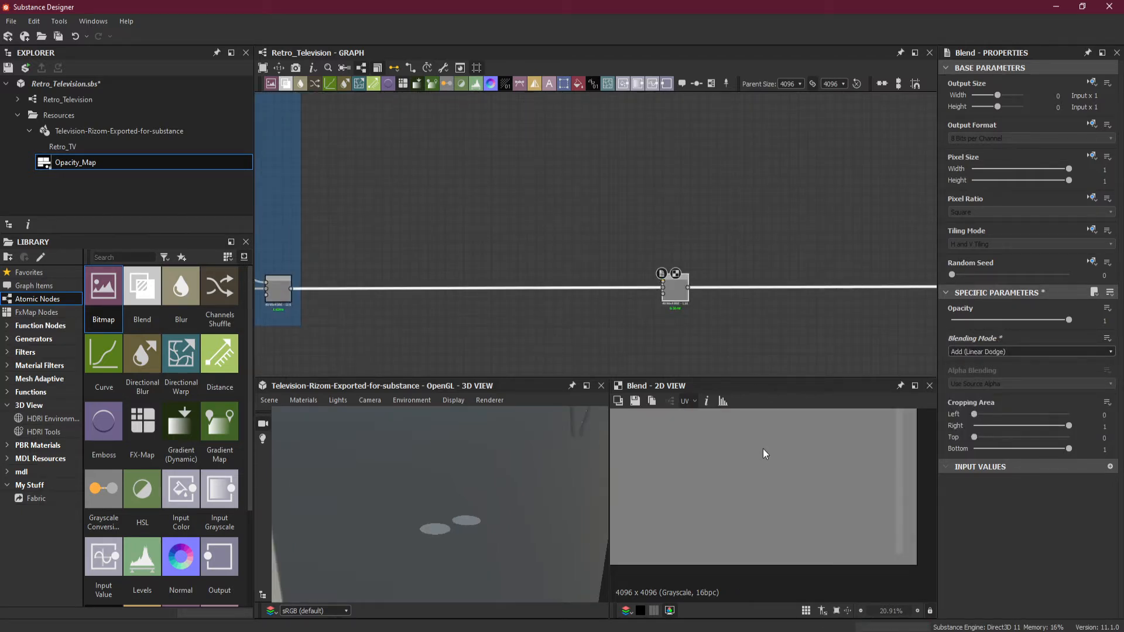
{"action": "scroll", "coordinate": [761, 448], "scroll_direction": "down", "scroll_amount": 4}
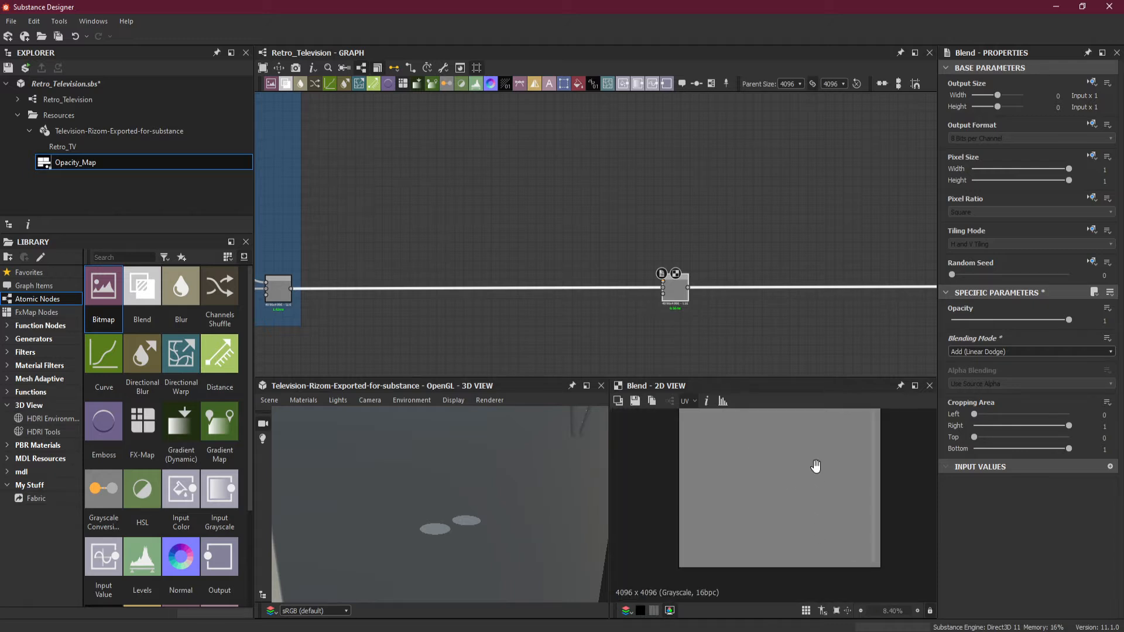
{"action": "middle_click_drag", "start_coordinate": [815, 466], "coordinate": [810, 512]}
{"action": "scroll", "coordinate": [763, 473], "scroll_direction": "down", "scroll_amount": 1}
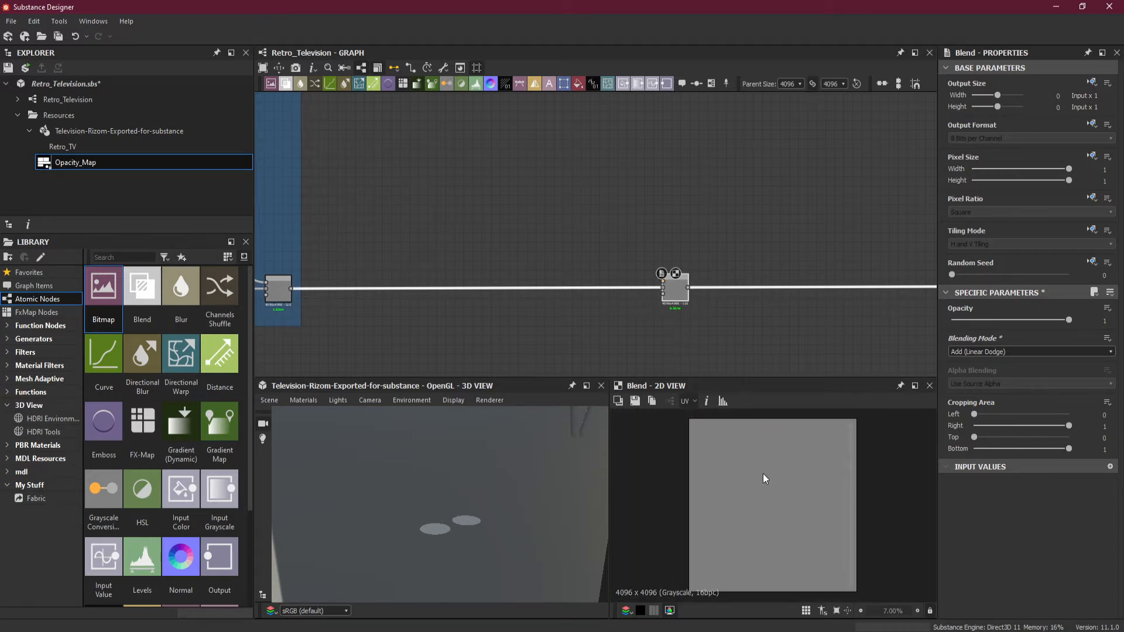
{"action": "middle_click_drag", "start_coordinate": [563, 467], "coordinate": [496, 592]}
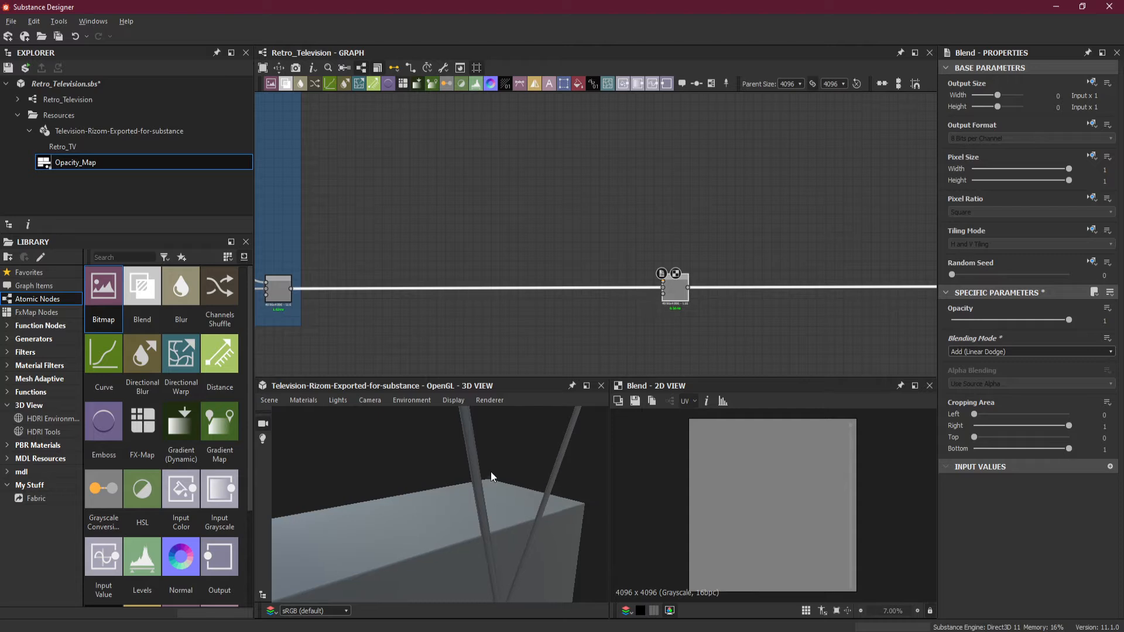
{"action": "middle_click_drag", "start_coordinate": [459, 539], "coordinate": [460, 436]}
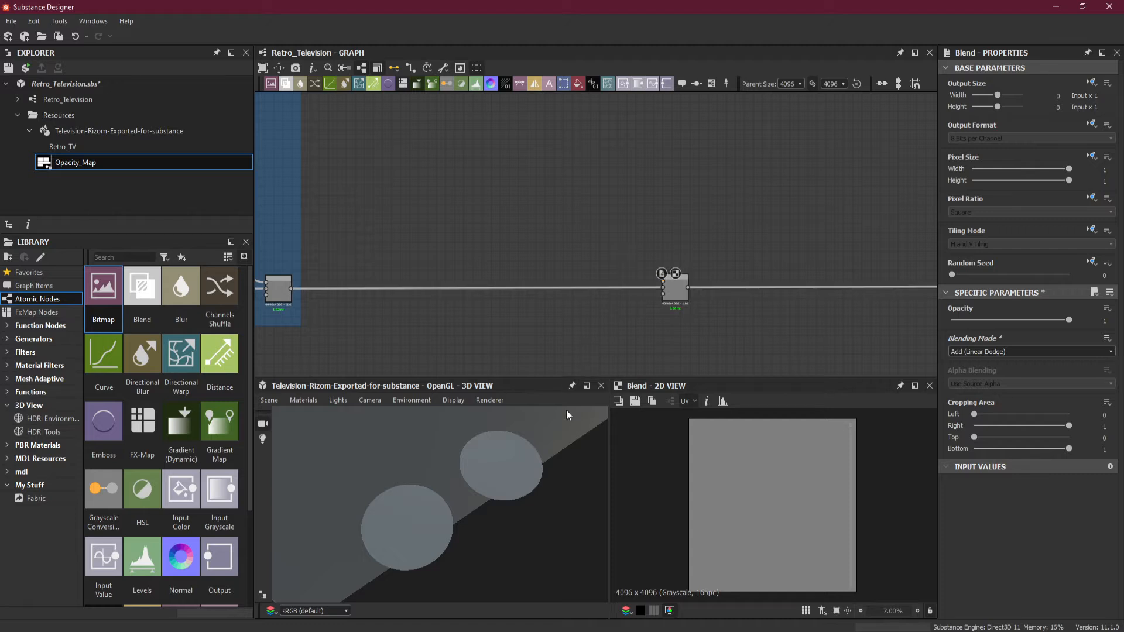
{"action": "middle_click_drag", "start_coordinate": [566, 409], "coordinate": [615, 372]}
Step: Add a Gradient Radial node and place it in the empty area before the new Blend node, above the main link
{"action": "scroll", "coordinate": [667, 281], "scroll_direction": "up", "scroll_amount": 3}
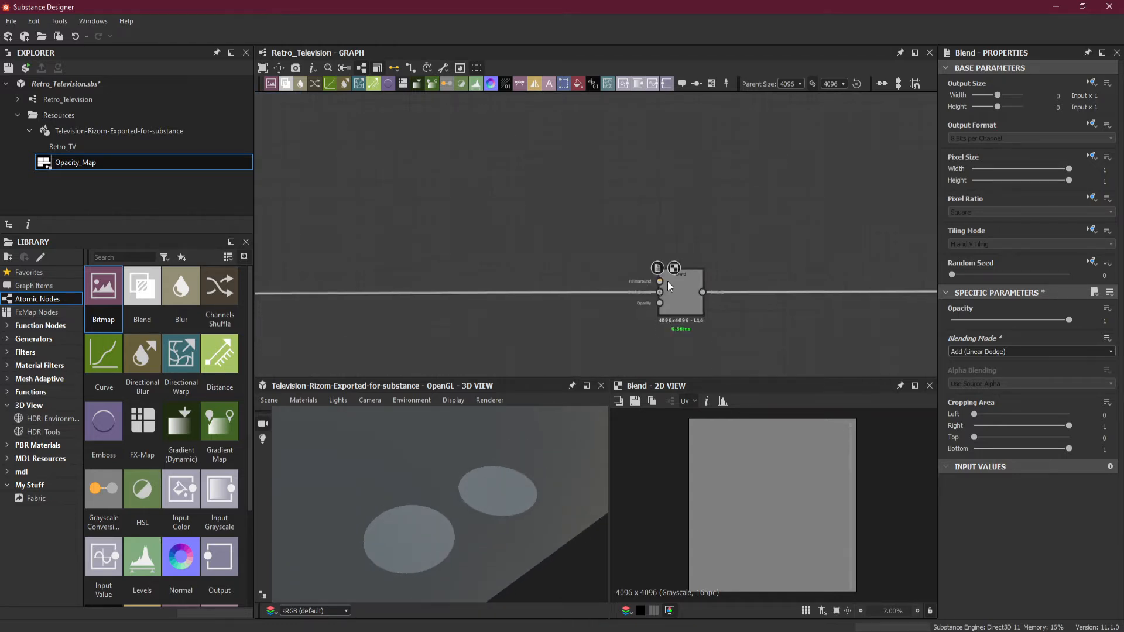
{"action": "key", "text": "space"}
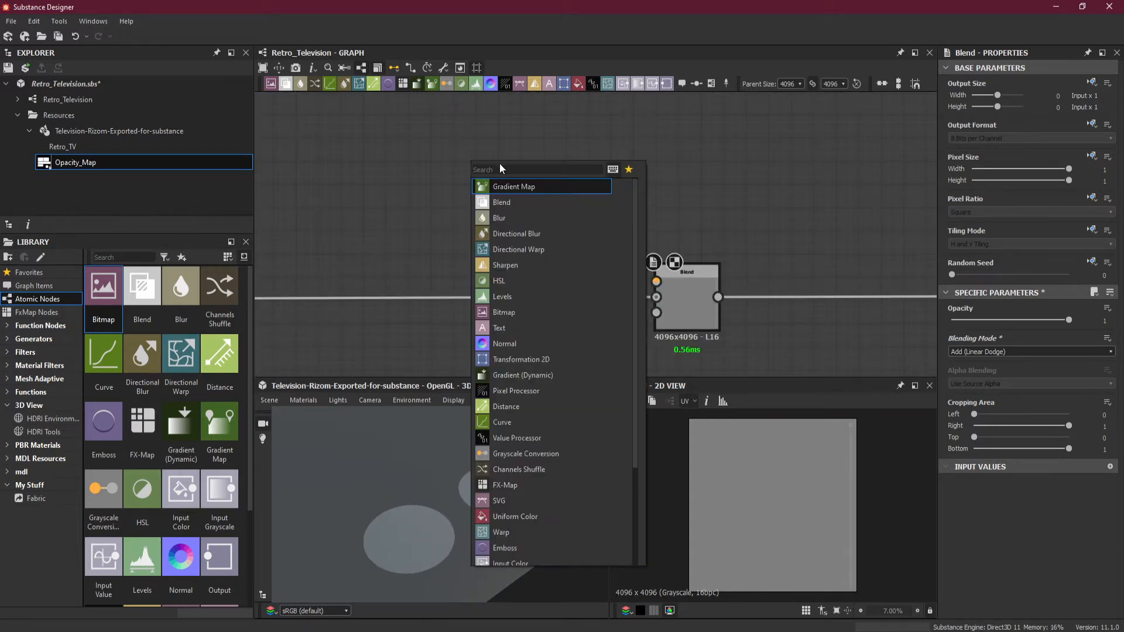
{"action": "type", "text": "grad"}
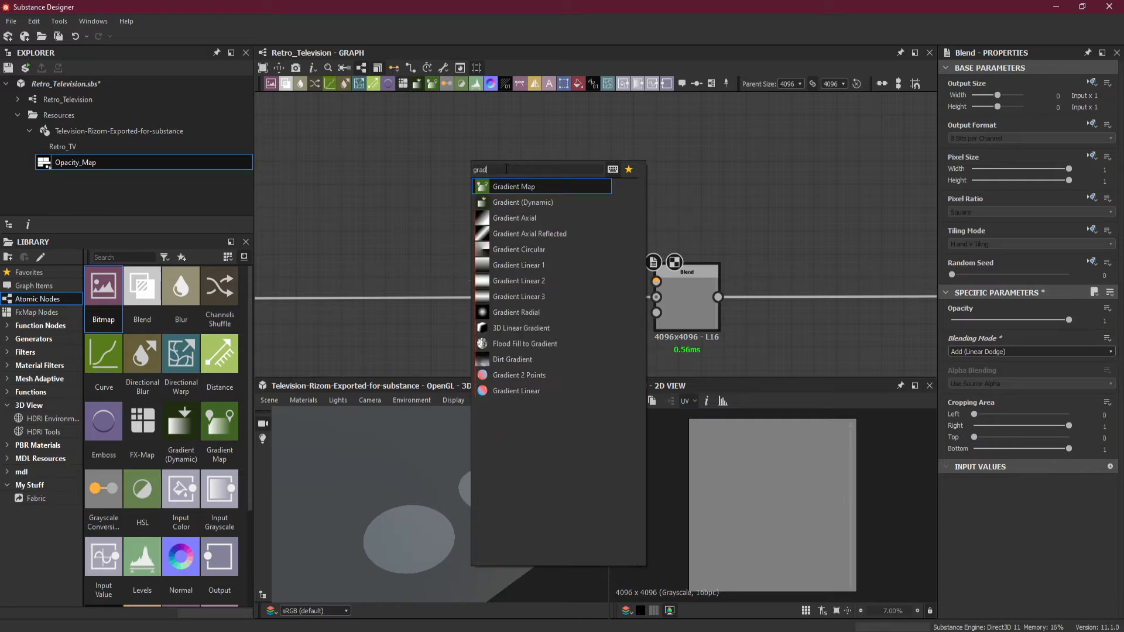
{"action": "left_click", "coordinate": [586, 314]}
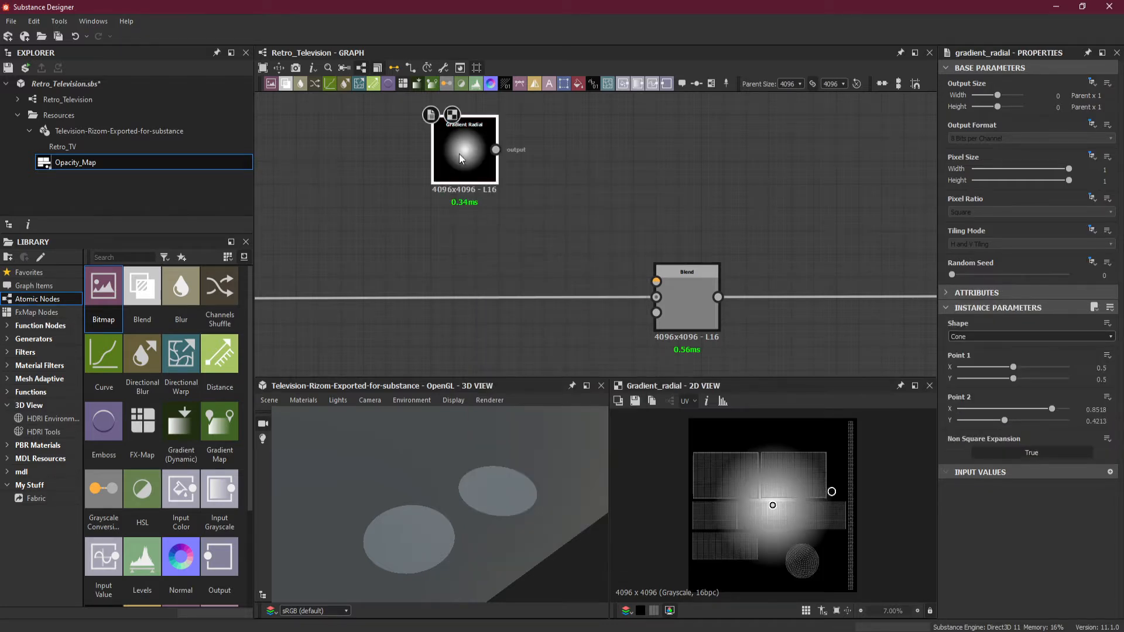
{"action": "left_click_drag", "start_coordinate": [459, 154], "coordinate": [356, 215]}
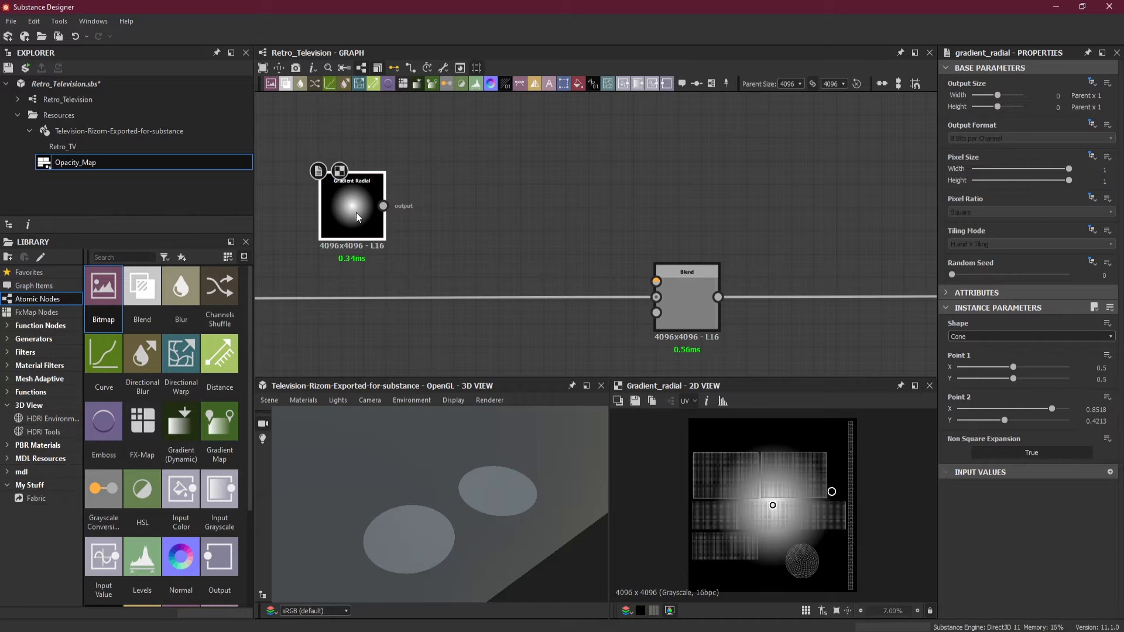
Step: Add a Transformation 2D node after the Gradient Radial and connect its output to the Blend node's foreground input
{"action": "key", "text": "space"}
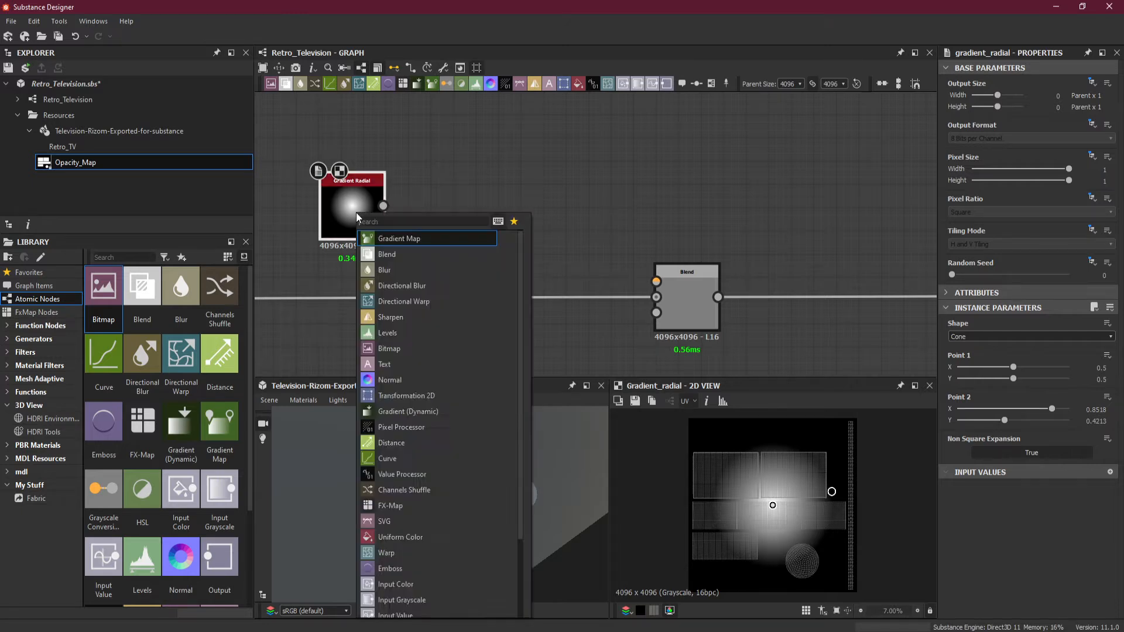
{"action": "left_click", "coordinate": [436, 395]}
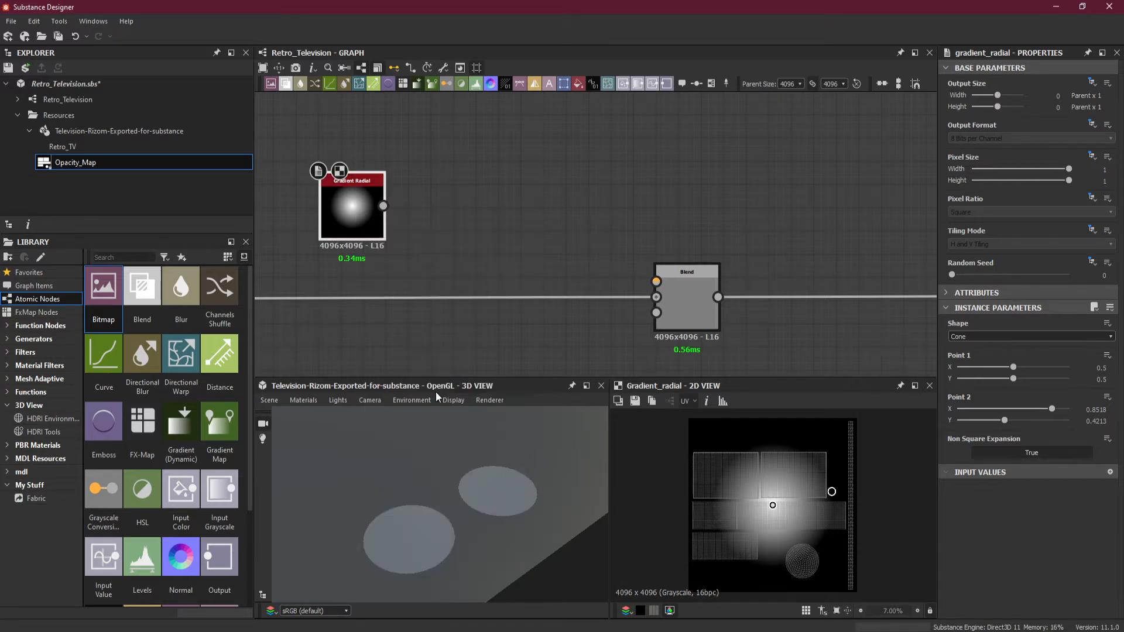
{"action": "left_click_drag", "start_coordinate": [496, 206], "coordinate": [660, 296]}
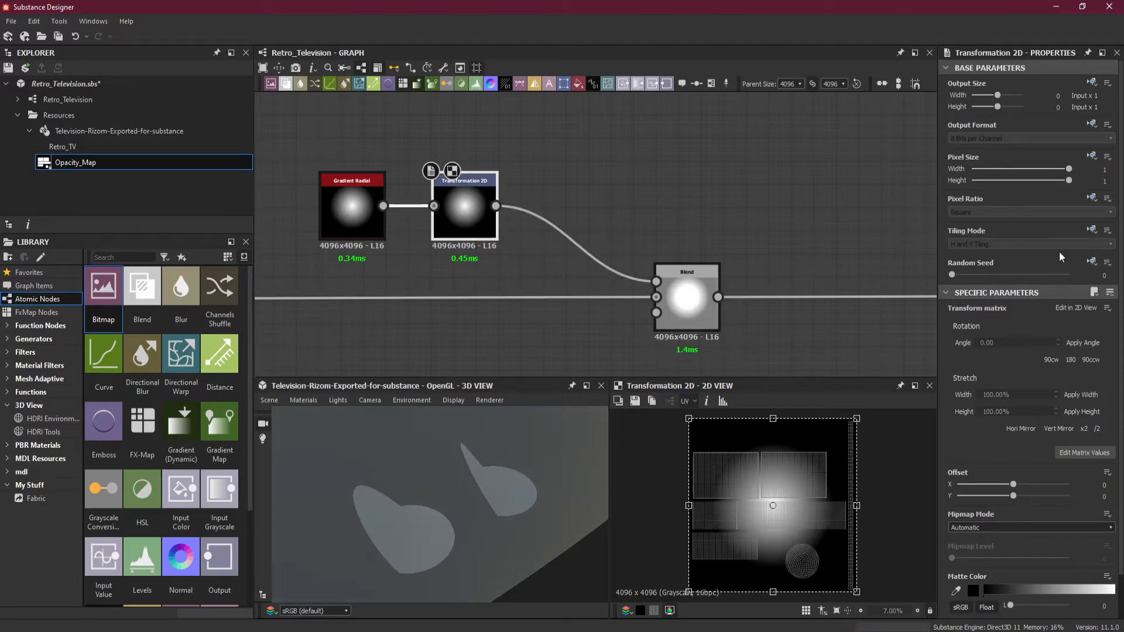
Step: Override the Transformation 2D node's inherited tiling mode and set it to No Tiling
{"action": "left_click", "coordinate": [1092, 233]}
{"action": "left_click", "coordinate": [1074, 259]}
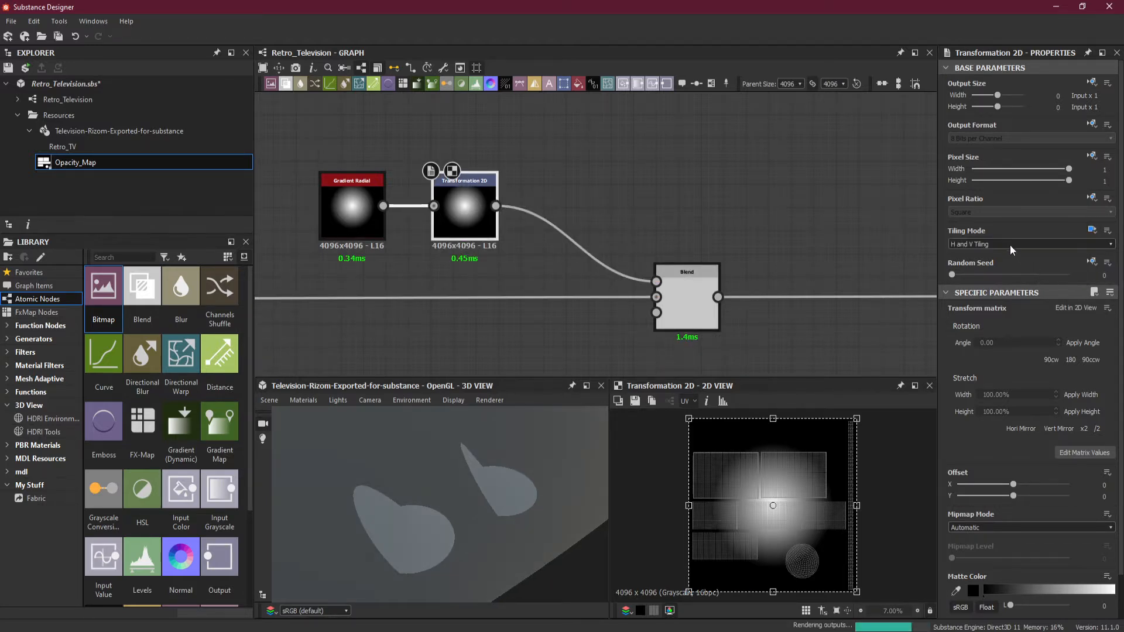
{"action": "left_click", "coordinate": [1011, 245]}
{"action": "left_click", "coordinate": [1011, 257]}
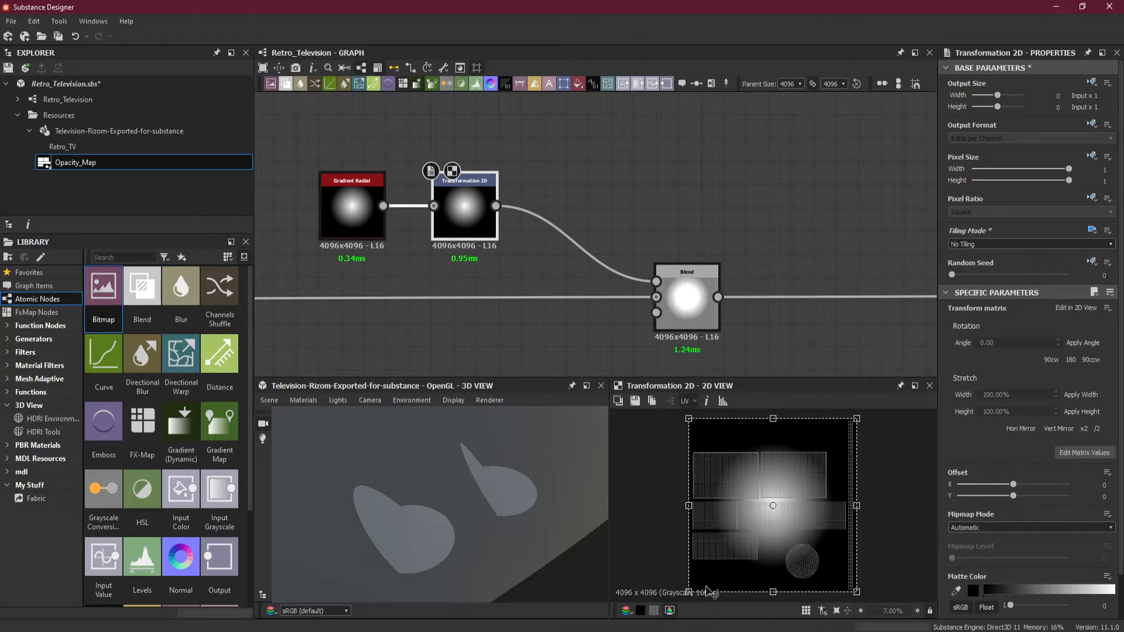
Step: Shrink the radial gradient and move it over the circular UV island, with an offset of about X -0.724 and Y -1.323
{"action": "left_click_drag", "start_coordinate": [690, 588], "coordinate": [811, 570]}
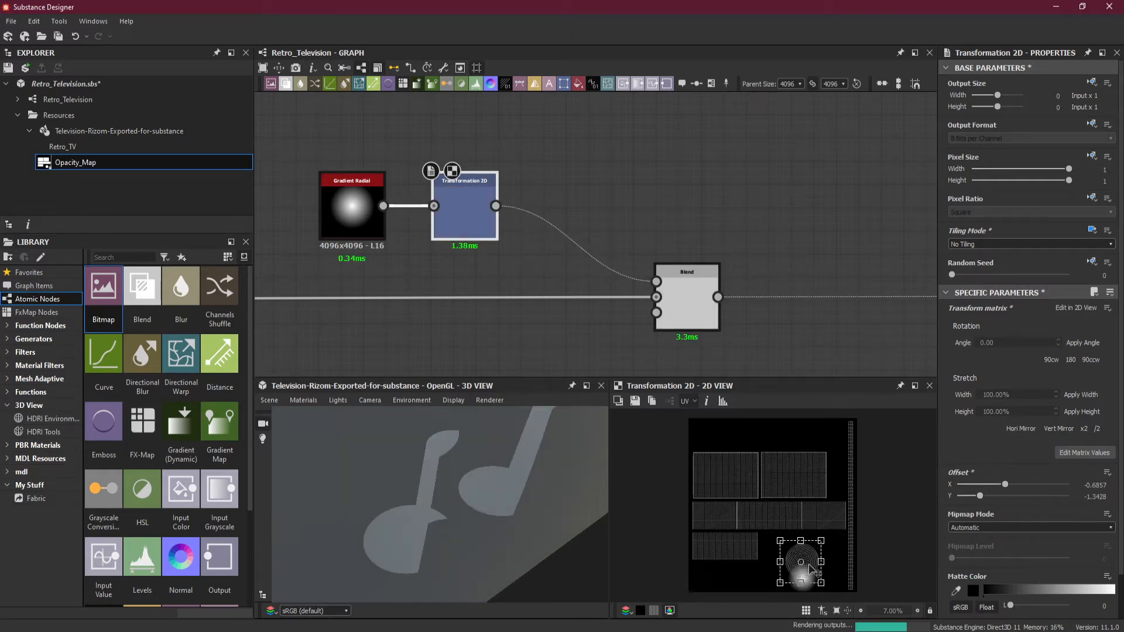
{"action": "scroll", "coordinate": [810, 571], "scroll_direction": "up", "scroll_amount": 5}
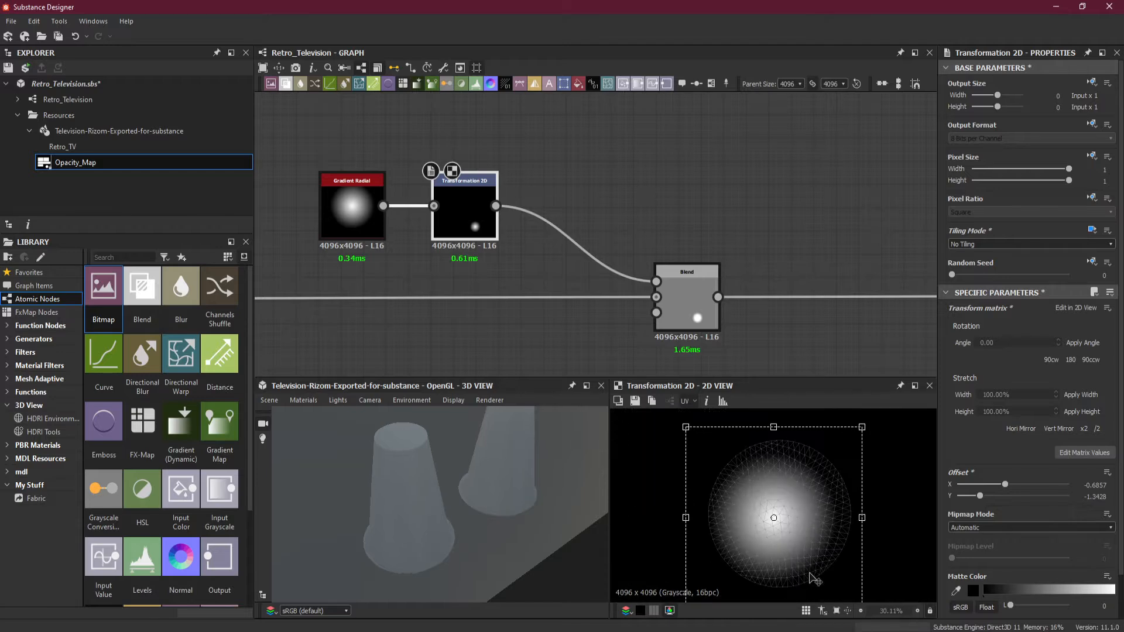
{"action": "left_click_drag", "start_coordinate": [792, 539], "coordinate": [797, 534]}
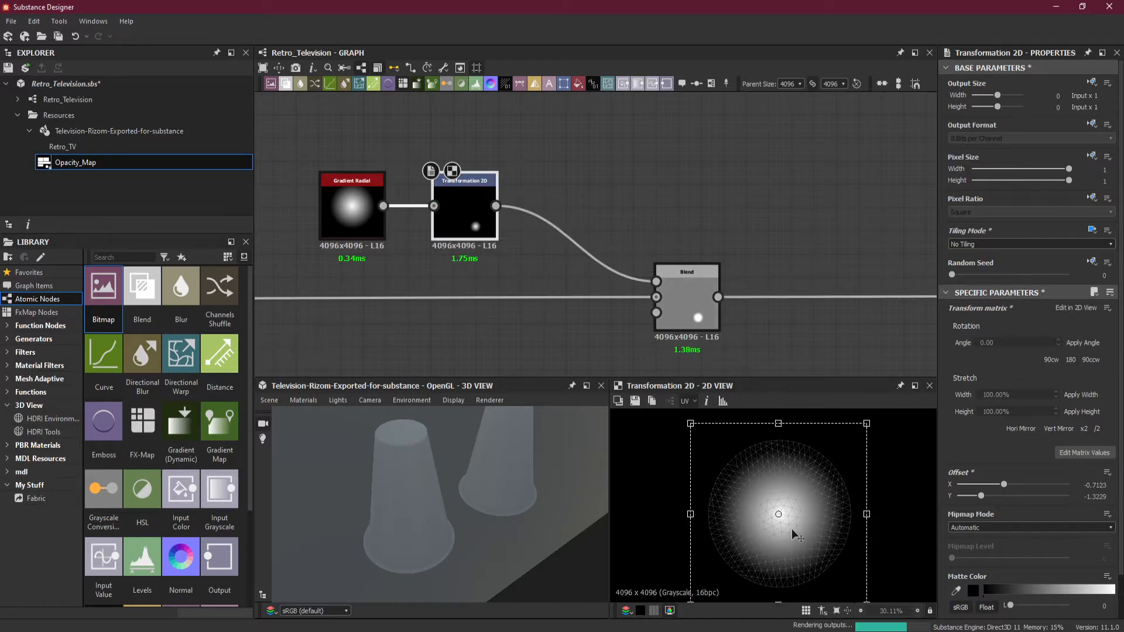
{"action": "left_click_drag", "start_coordinate": [796, 534], "coordinate": [796, 535]}
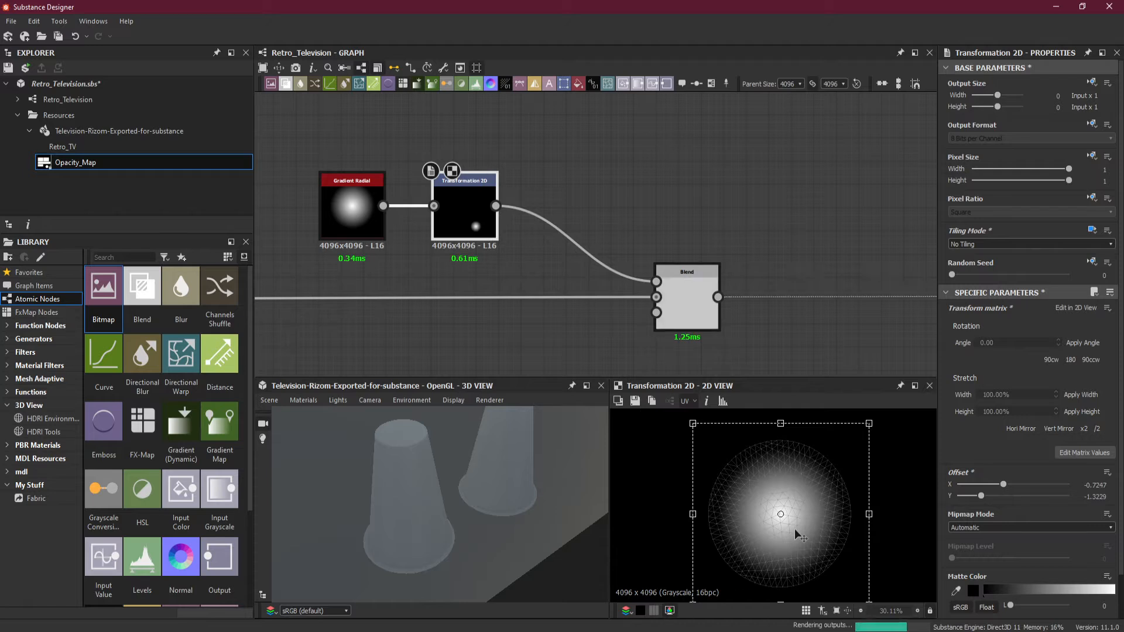
{"action": "left_click_drag", "start_coordinate": [797, 535], "coordinate": [796, 535]}
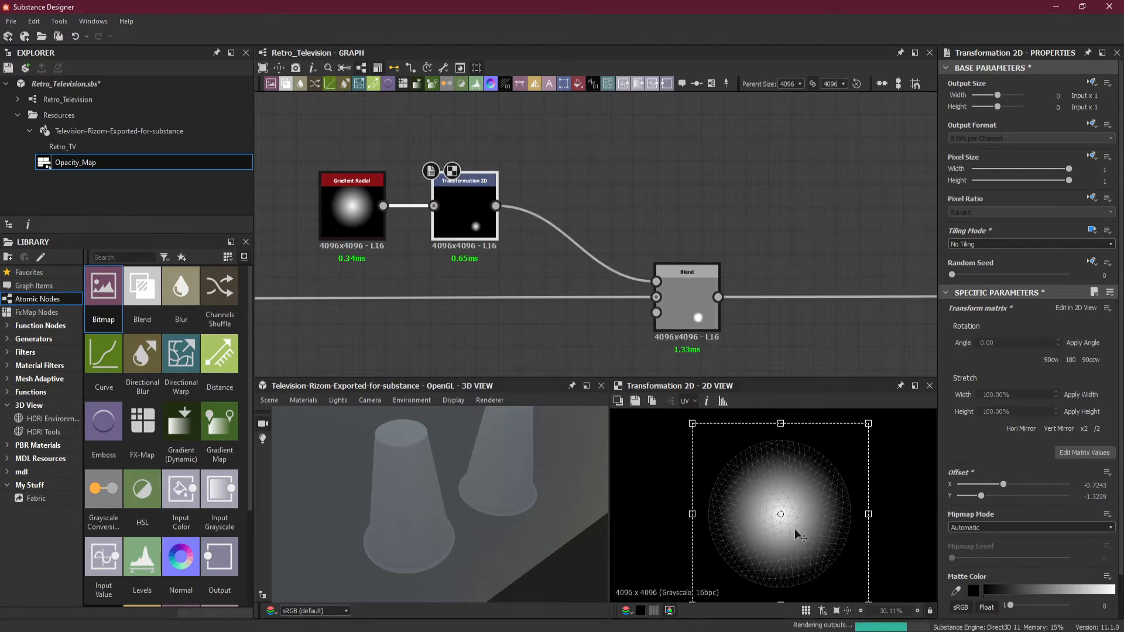
{"action": "left_click_drag", "start_coordinate": [797, 535], "coordinate": [797, 534]}
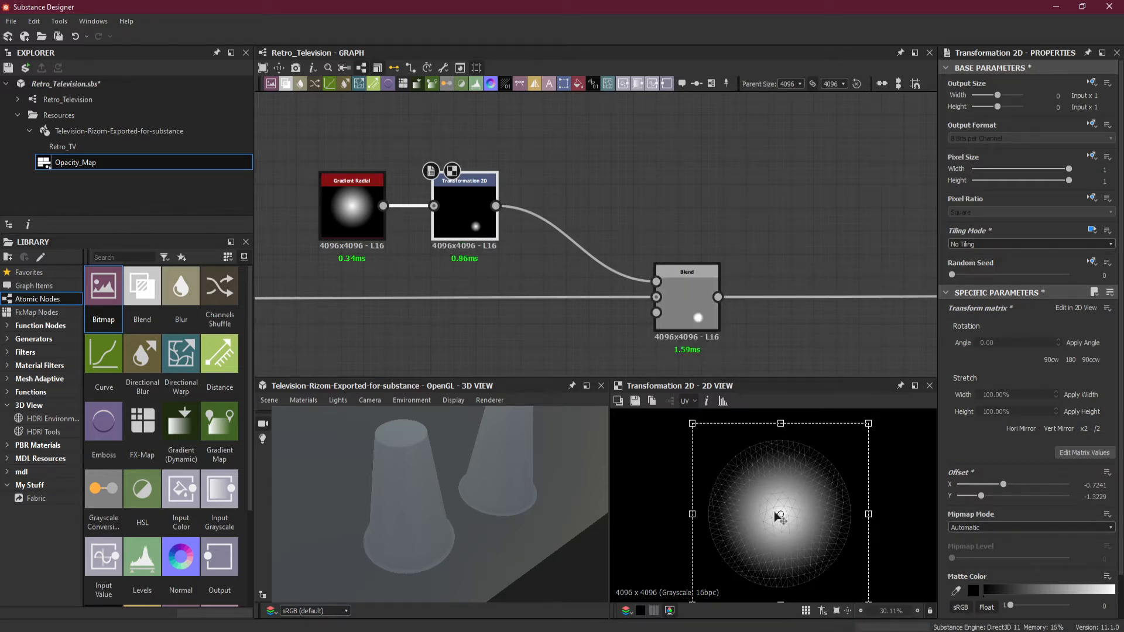
Step: Align the gradient's centre precisely with the circular UV island's central vertex, at an offset of about X -0.7186 and Y -1.3214
{"action": "scroll", "coordinate": [797, 530], "scroll_direction": "up", "scroll_amount": 7}
{"action": "scroll", "coordinate": [763, 516], "scroll_direction": "up", "scroll_amount": 6}
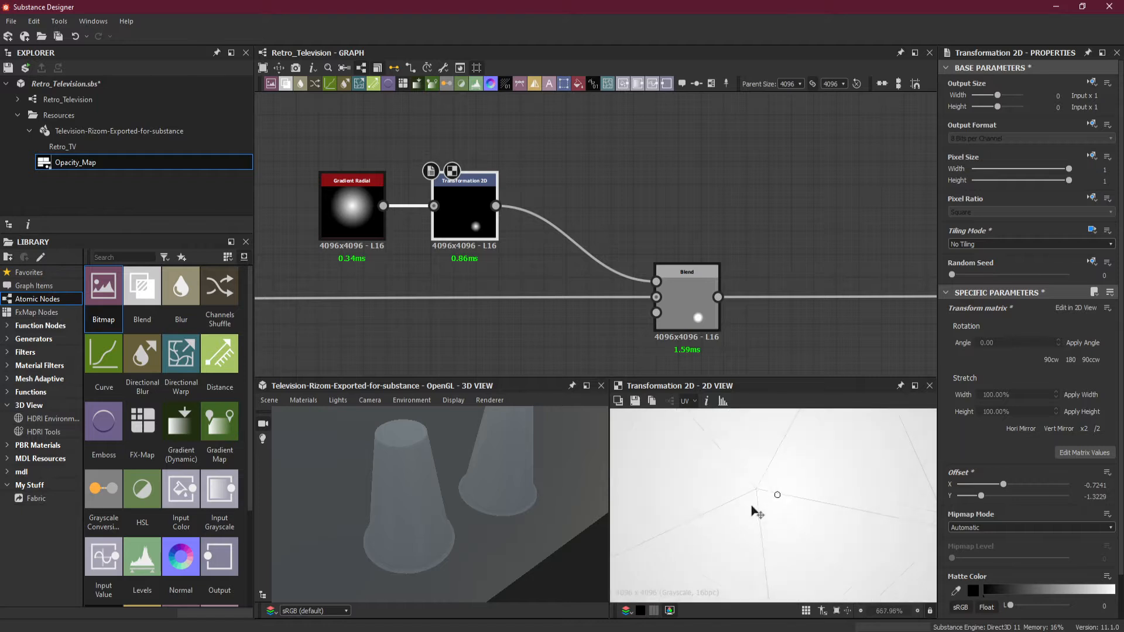
{"action": "left_click_drag", "start_coordinate": [760, 515], "coordinate": [835, 500]}
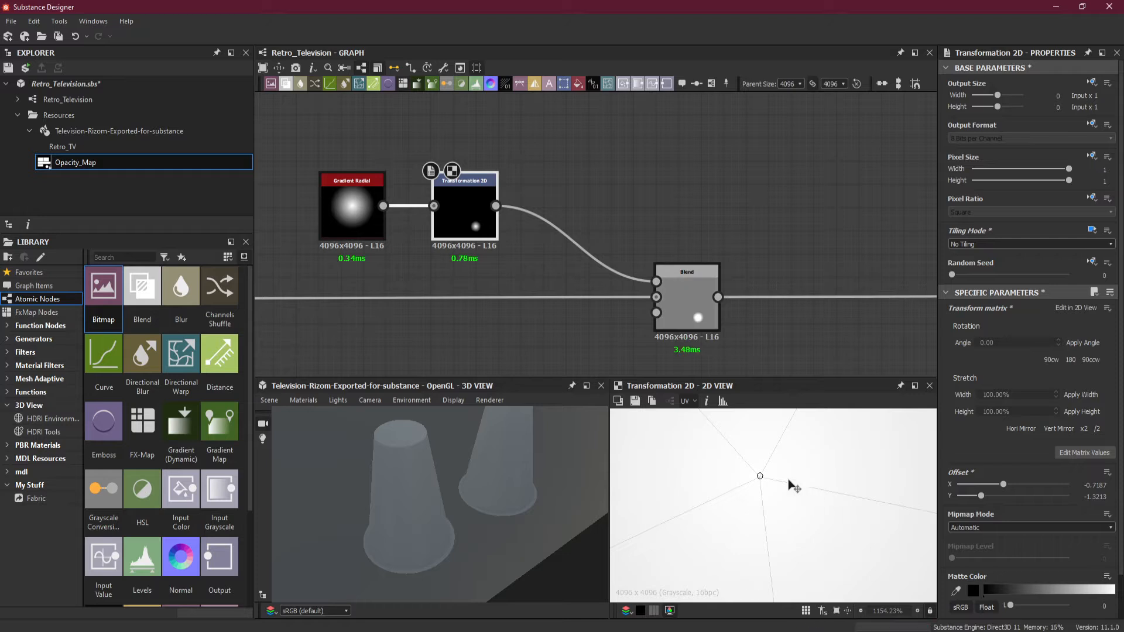
{"action": "scroll", "coordinate": [755, 490], "scroll_direction": "up", "scroll_amount": 6}
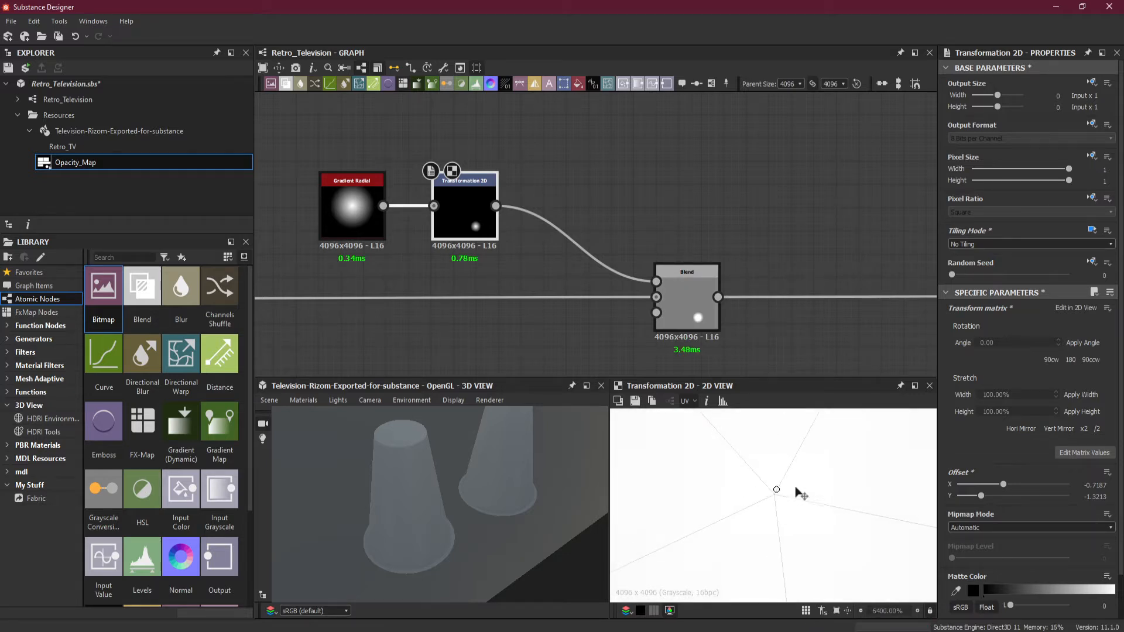
{"action": "left_click_drag", "start_coordinate": [800, 491], "coordinate": [794, 492]}
{"action": "scroll", "coordinate": [812, 465], "scroll_direction": "down", "scroll_amount": 15}
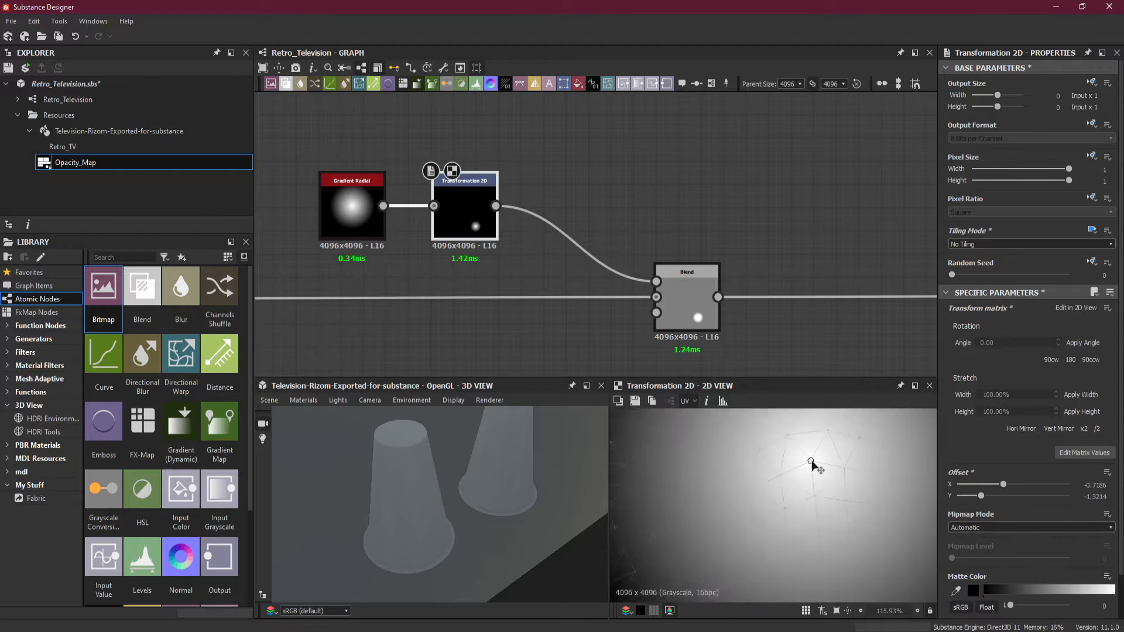
{"action": "scroll", "coordinate": [812, 465], "scroll_direction": "down", "scroll_amount": 3}
{"action": "middle_click_drag", "start_coordinate": [820, 455], "coordinate": [801, 493]}
{"action": "scroll", "coordinate": [391, 454], "scroll_direction": "down", "scroll_amount": 4}
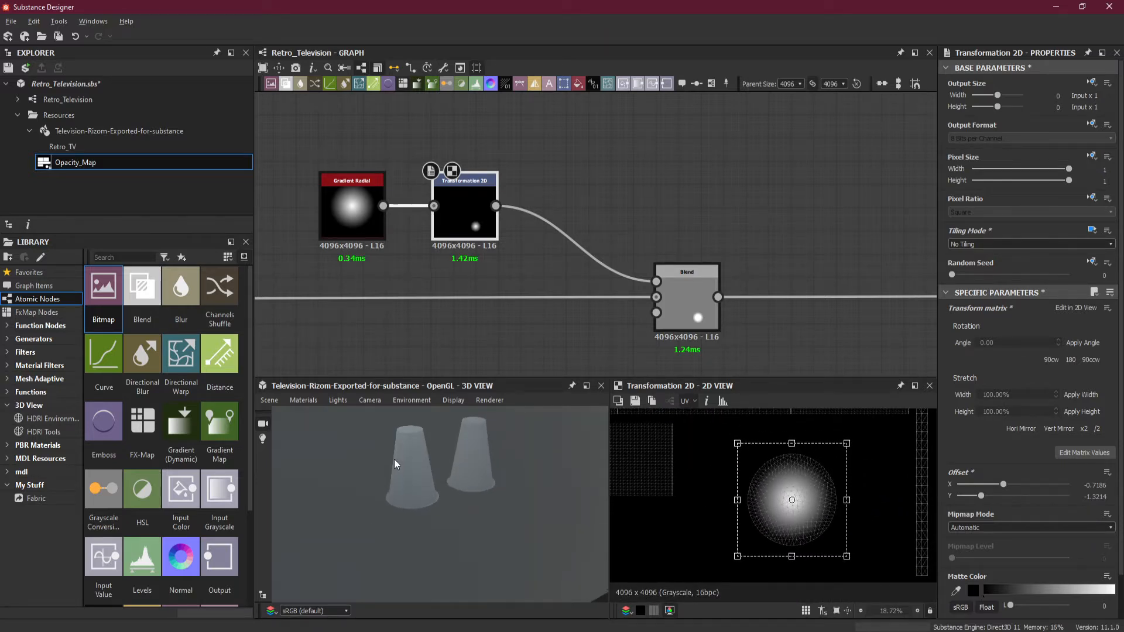
Step: Space out the Blend and Transformation 2D nodes and insert a Curve node between Gradient Radial and Transformation 2D
{"action": "left_click_drag", "start_coordinate": [687, 306], "coordinate": [823, 311]}
{"action": "left_click_drag", "start_coordinate": [447, 228], "coordinate": [561, 229]}
{"action": "left_click", "coordinate": [515, 234]}
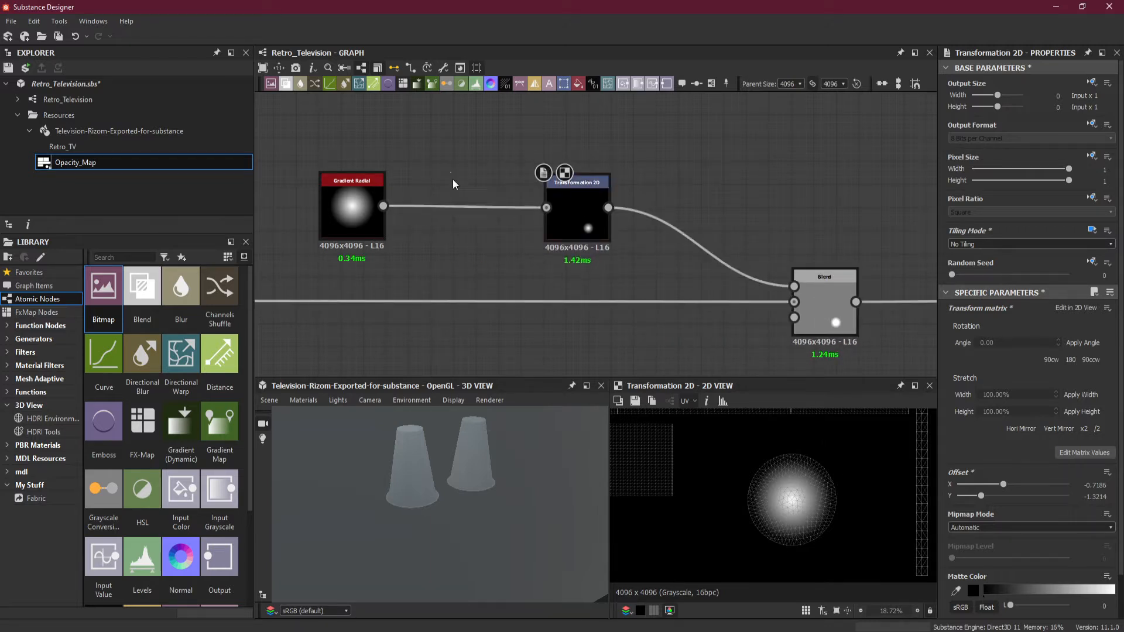
{"action": "key", "text": "space"}
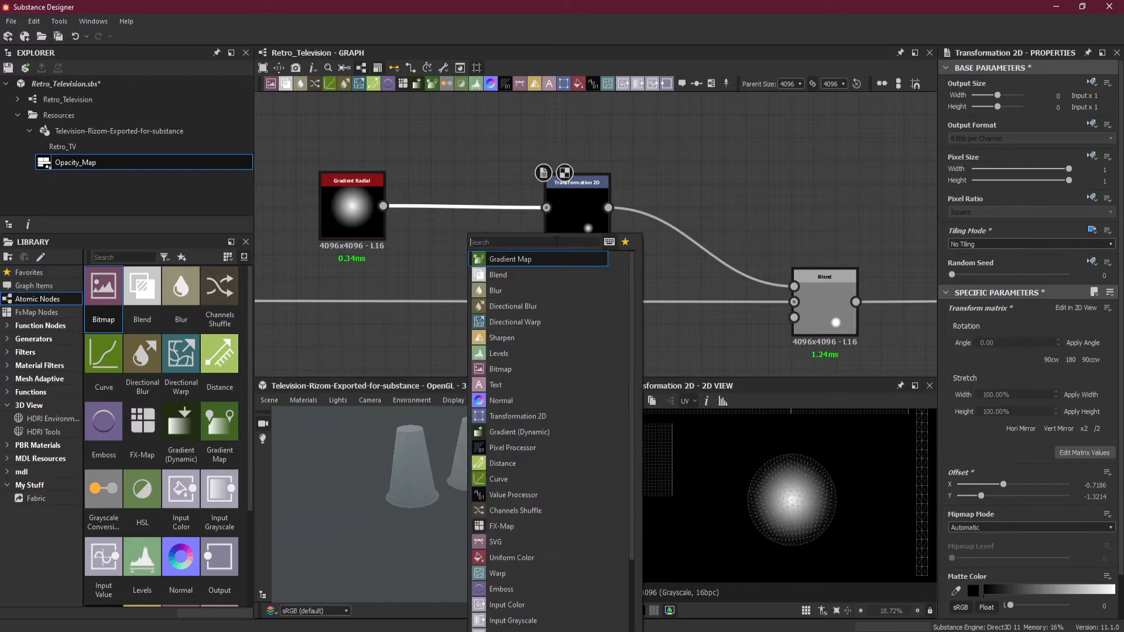
{"action": "left_click", "coordinate": [527, 478]}
Step: Preview the Transformation 2D output in the 2D view while showing the Curve node's parameters for editing
{"action": "left_click", "coordinate": [580, 225]}
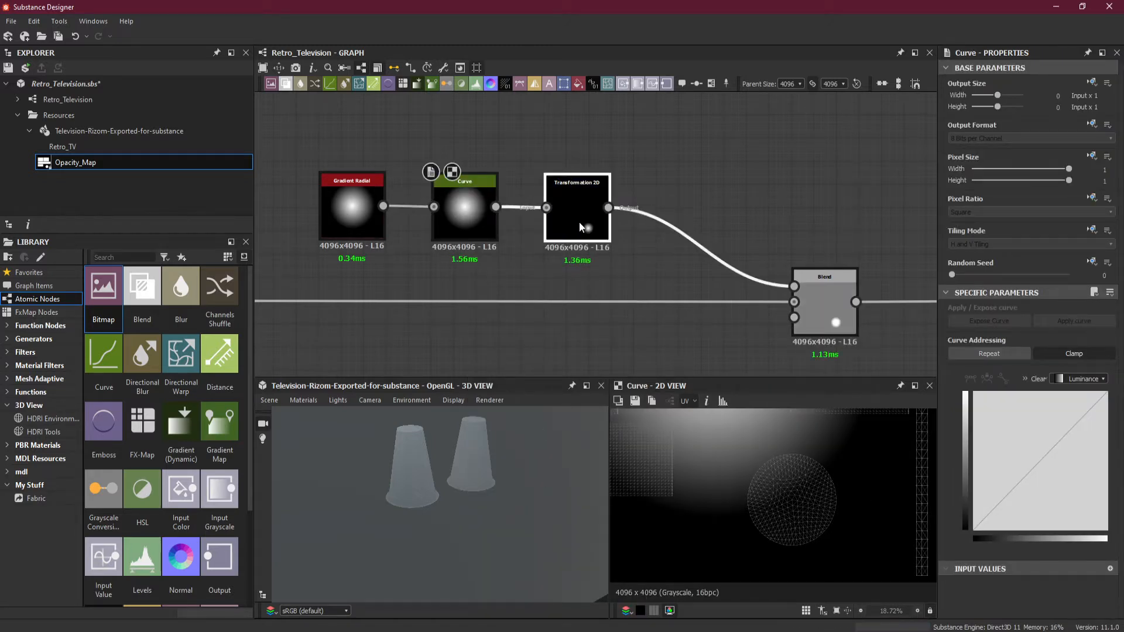
{"action": "left_click", "coordinate": [478, 223]}
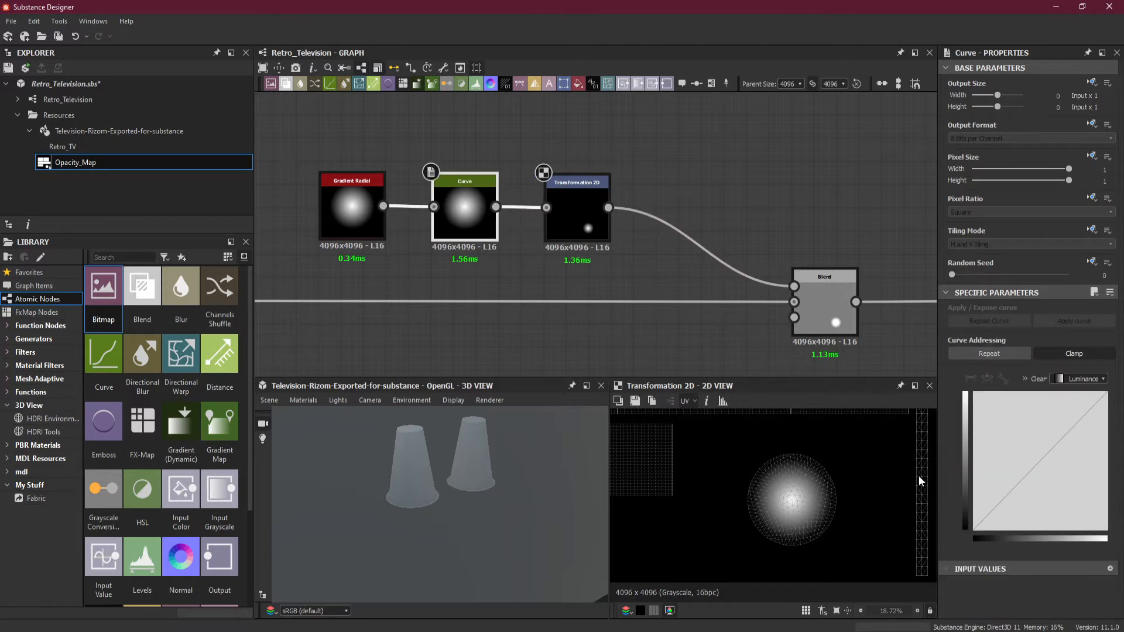
{"action": "scroll", "coordinate": [883, 475], "scroll_direction": "up", "scroll_amount": 4}
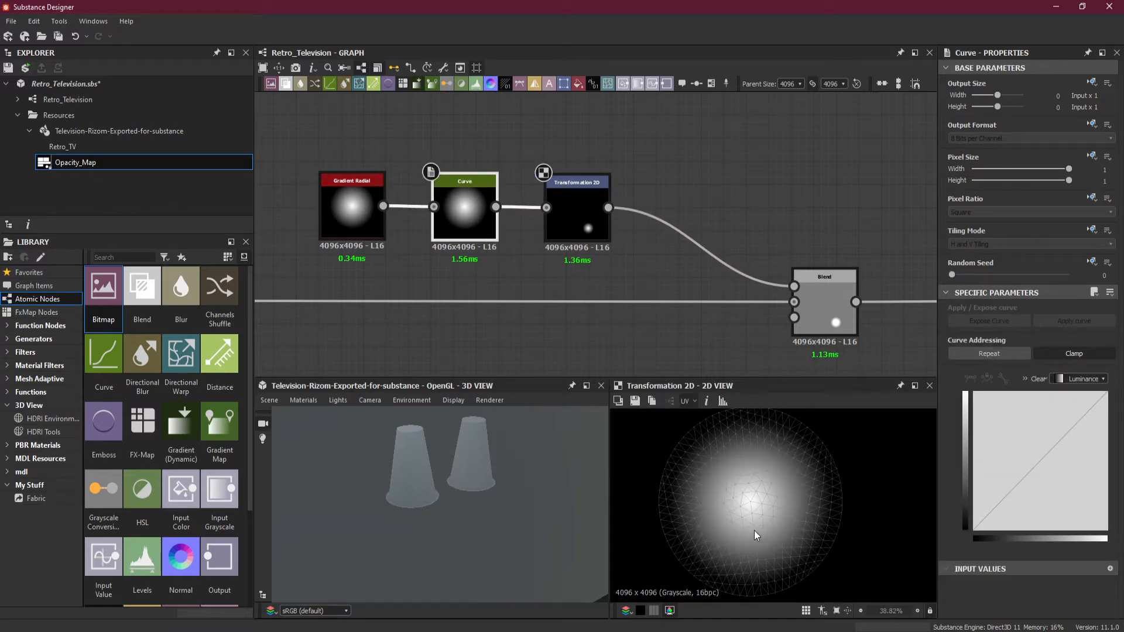
Step: Add a Curve point at about 0.21 horizontally and 0.68 vertically and adjust its tangent to bulge the gradient outward
{"action": "scroll", "coordinate": [754, 534], "scroll_direction": "down", "scroll_amount": 1}
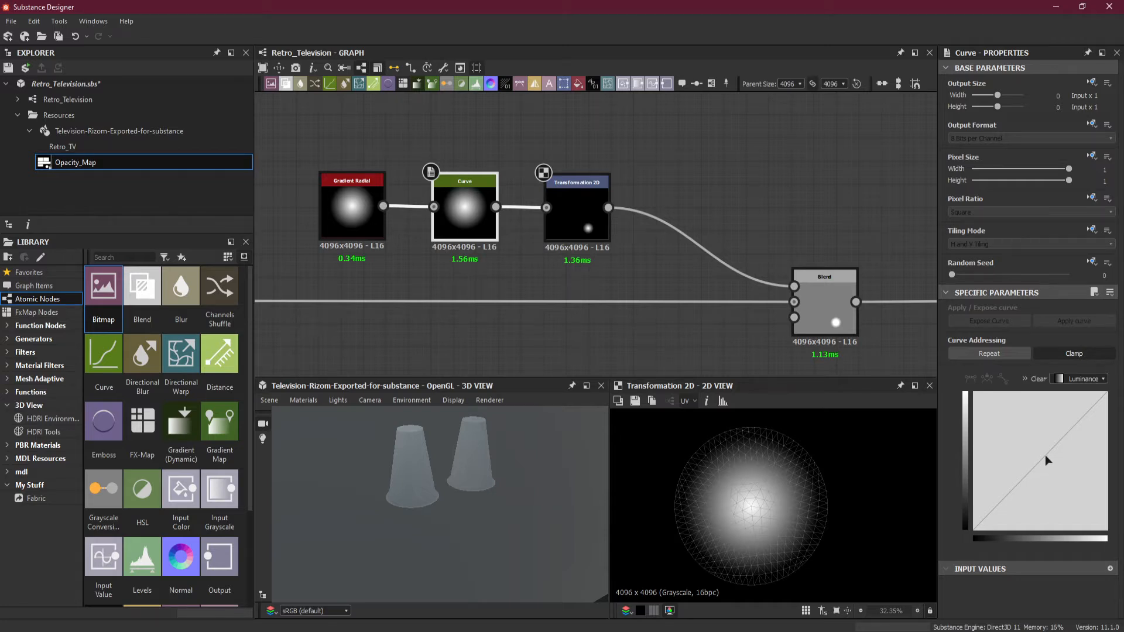
{"action": "left_click_drag", "start_coordinate": [1045, 455], "coordinate": [1002, 436]}
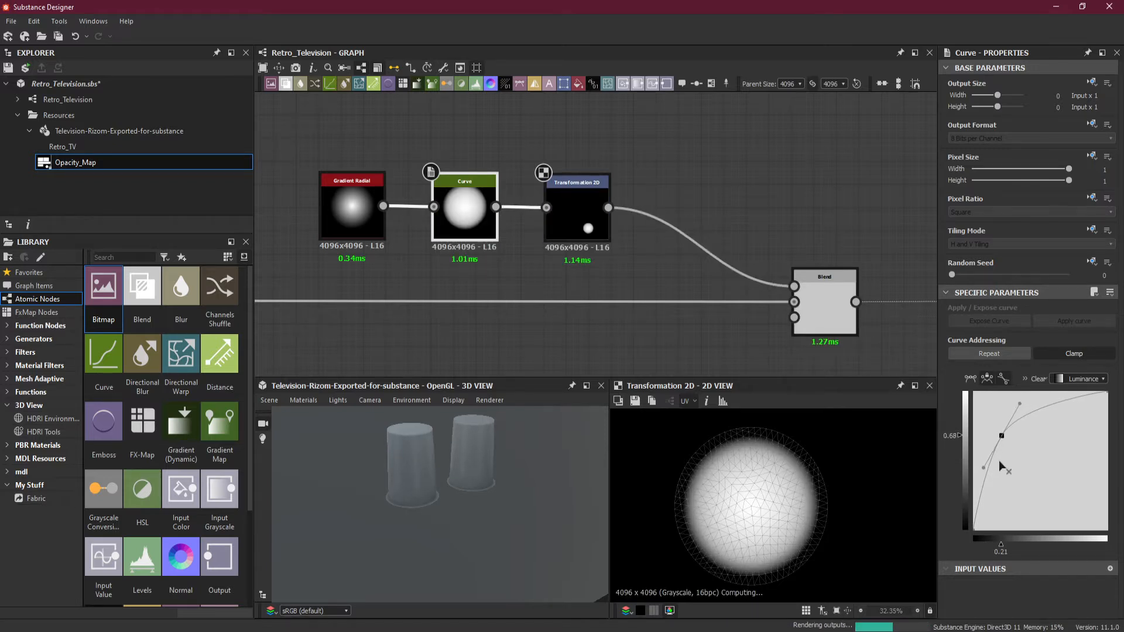
{"action": "left_click_drag", "start_coordinate": [984, 468], "coordinate": [981, 470]}
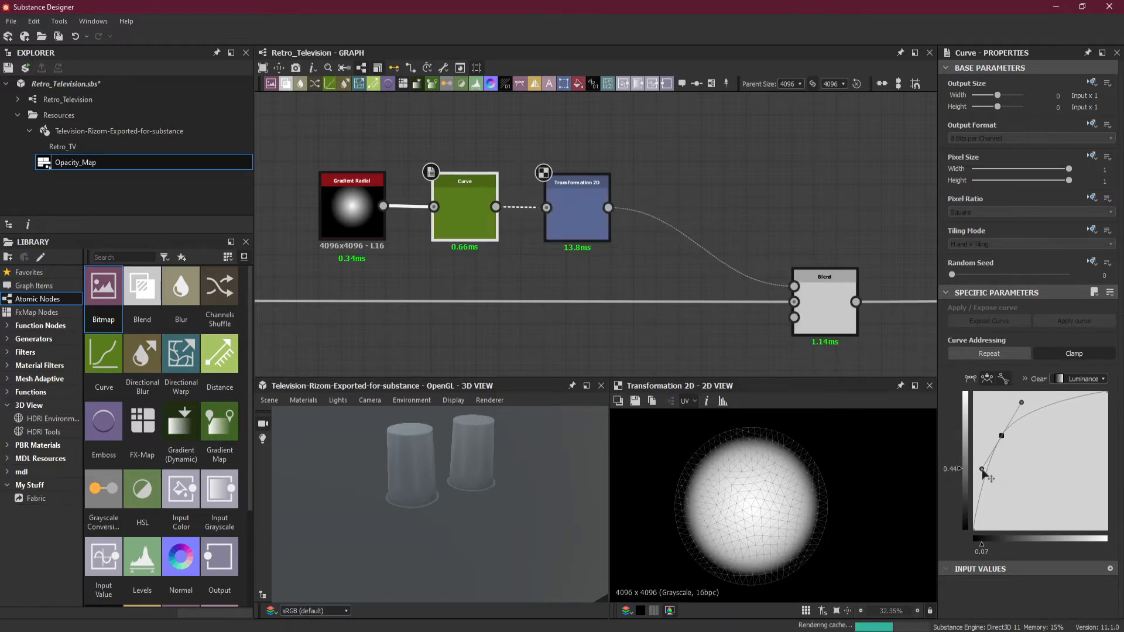
Step: Shift the curve's black endpoint to about 0.12, move the middle point to steepen the rise, and lower the white endpoint to about 0.94
{"action": "left_click_drag", "start_coordinate": [976, 531], "coordinate": [988, 535]}
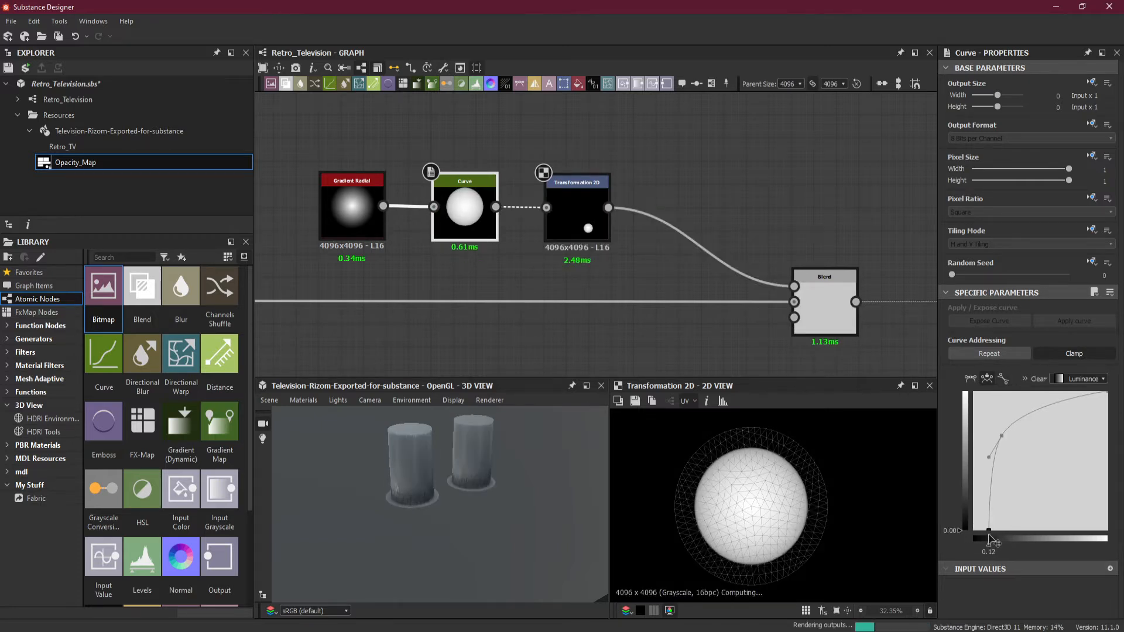
{"action": "left_click_drag", "start_coordinate": [1000, 436], "coordinate": [982, 453]}
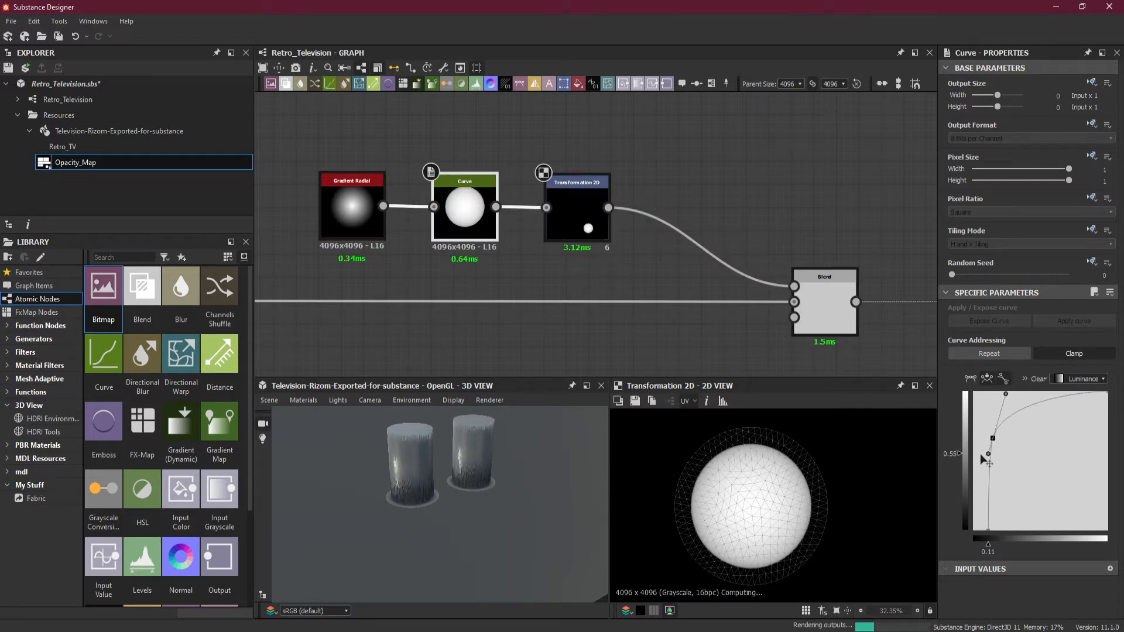
{"action": "left_click_drag", "start_coordinate": [1108, 393], "coordinate": [1109, 399]}
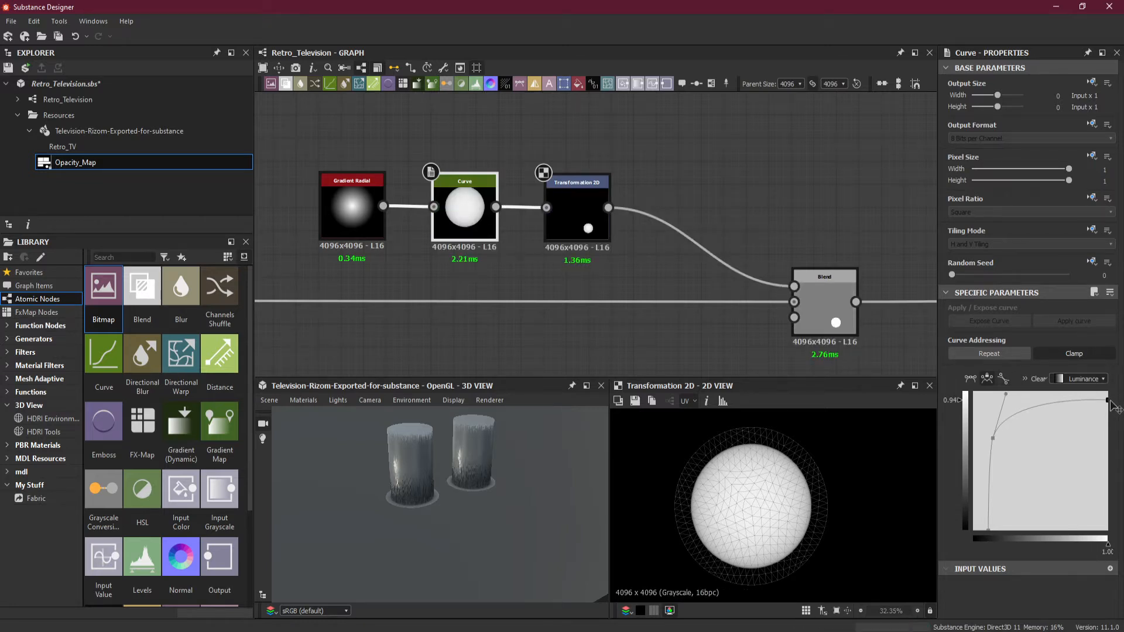
{"action": "left_click_drag", "start_coordinate": [1110, 401], "coordinate": [1111, 401]}
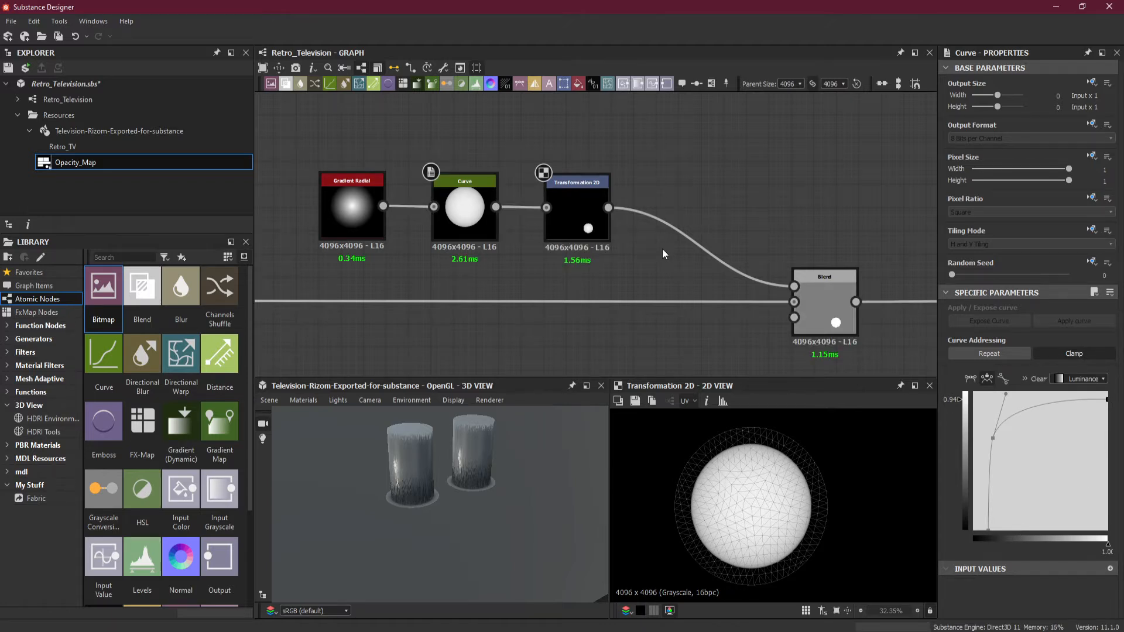
Step: Insert a Levels node between Transformation 2D and Blend, in line with the gradient chain
{"action": "key", "text": "space"}
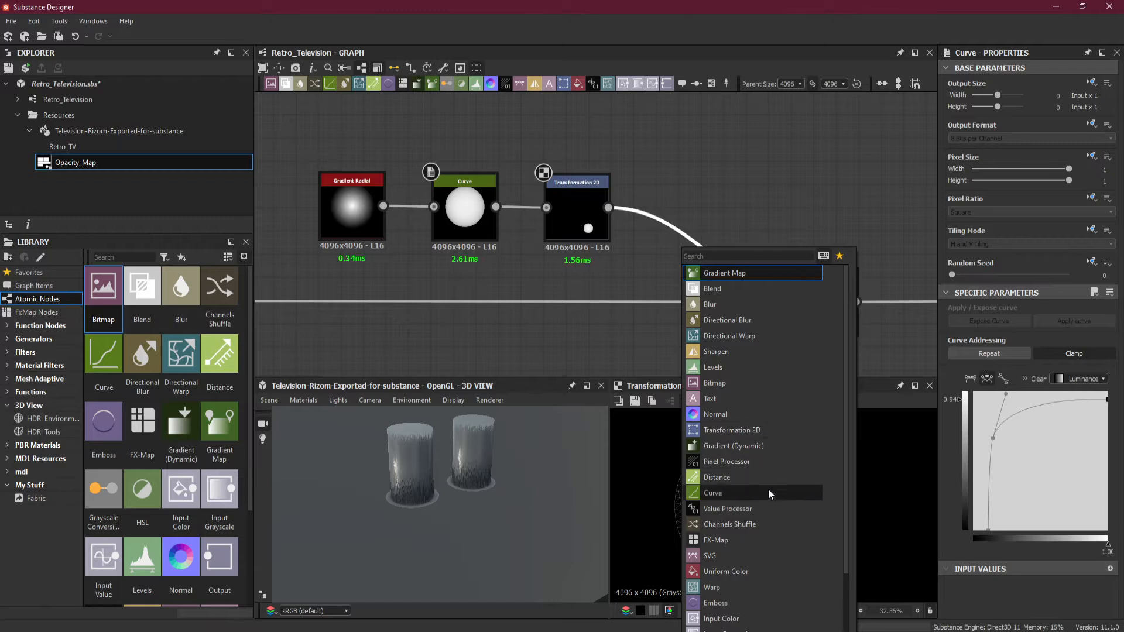
{"action": "key", "text": "Escape"}
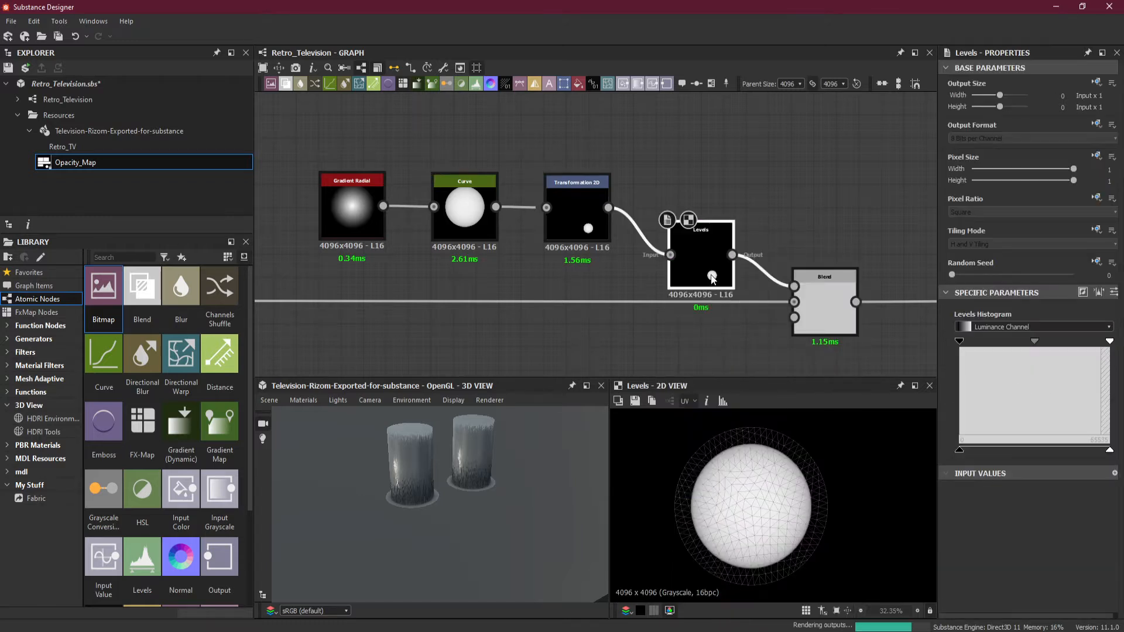
{"action": "left_click_drag", "start_coordinate": [704, 275], "coordinate": [694, 227]}
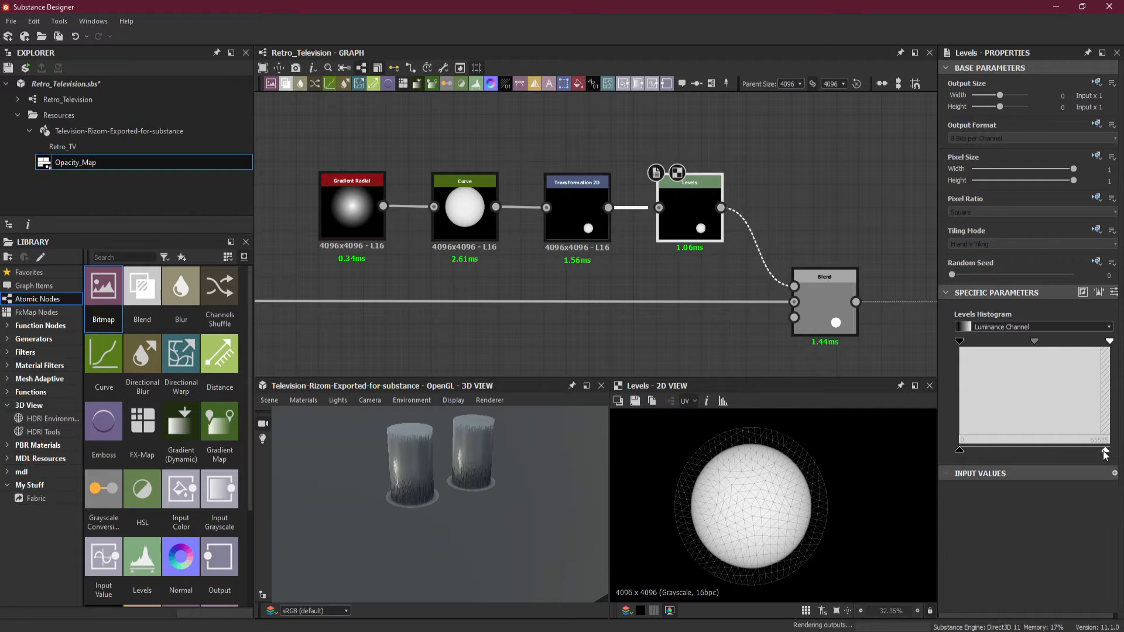
Step: Lower the Levels node's white output to roughly half the range, fine-tuning it against the knob height in the 3D view
{"action": "left_click_drag", "start_coordinate": [1104, 450], "coordinate": [1041, 449]}
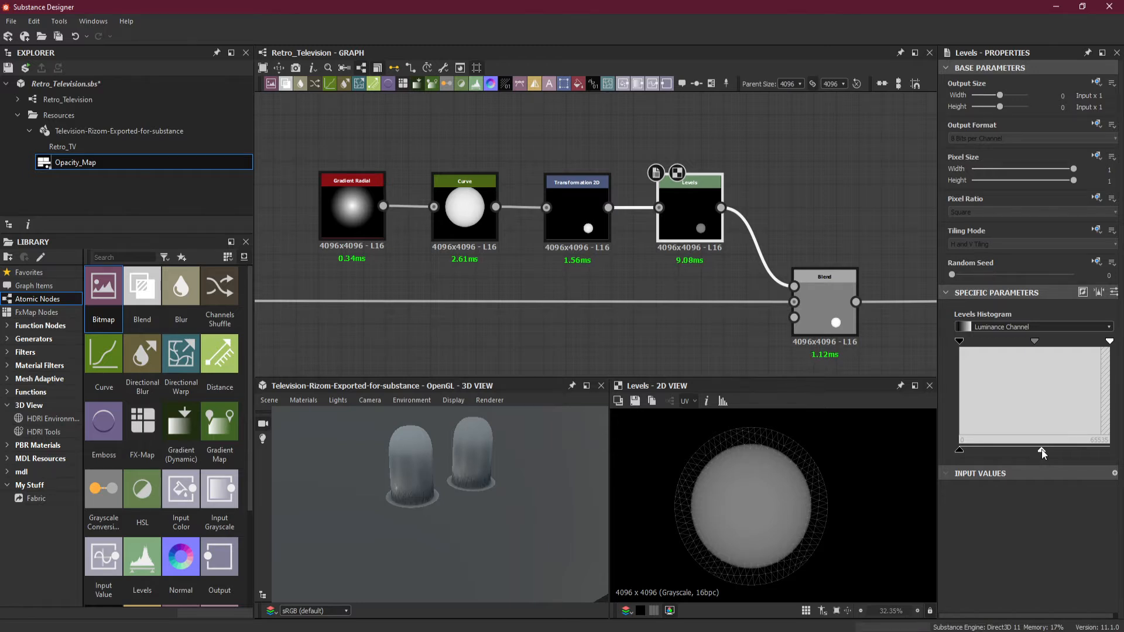
{"action": "left_click_drag", "start_coordinate": [1042, 451], "coordinate": [1038, 451]}
{"action": "scroll", "coordinate": [417, 430], "scroll_direction": "up", "scroll_amount": 5}
{"action": "middle_click_drag", "start_coordinate": [426, 443], "coordinate": [483, 482]}
{"action": "left_click_drag", "start_coordinate": [482, 482], "coordinate": [438, 459]}
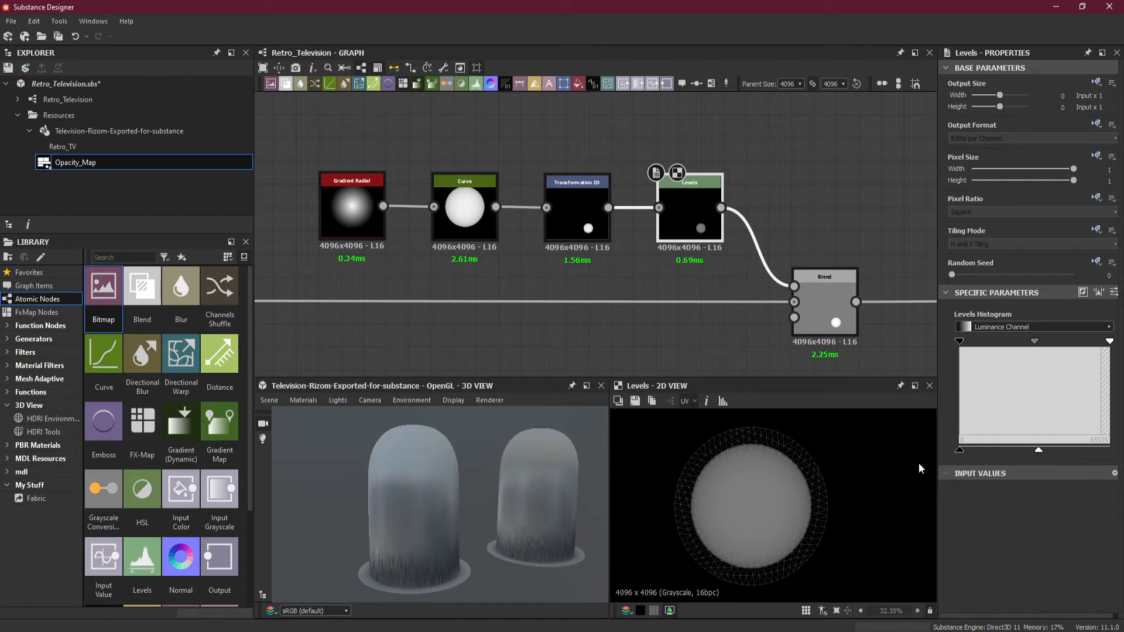
{"action": "left_click_drag", "start_coordinate": [1038, 451], "coordinate": [1041, 451]}
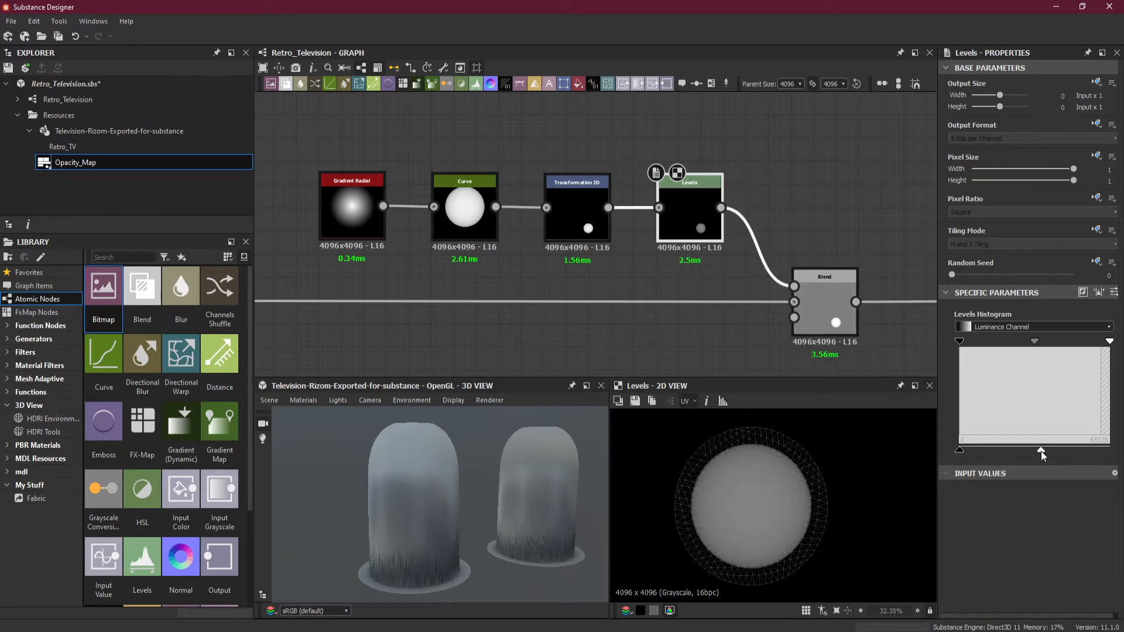
{"action": "left_click_drag", "start_coordinate": [1040, 450], "coordinate": [1037, 450]}
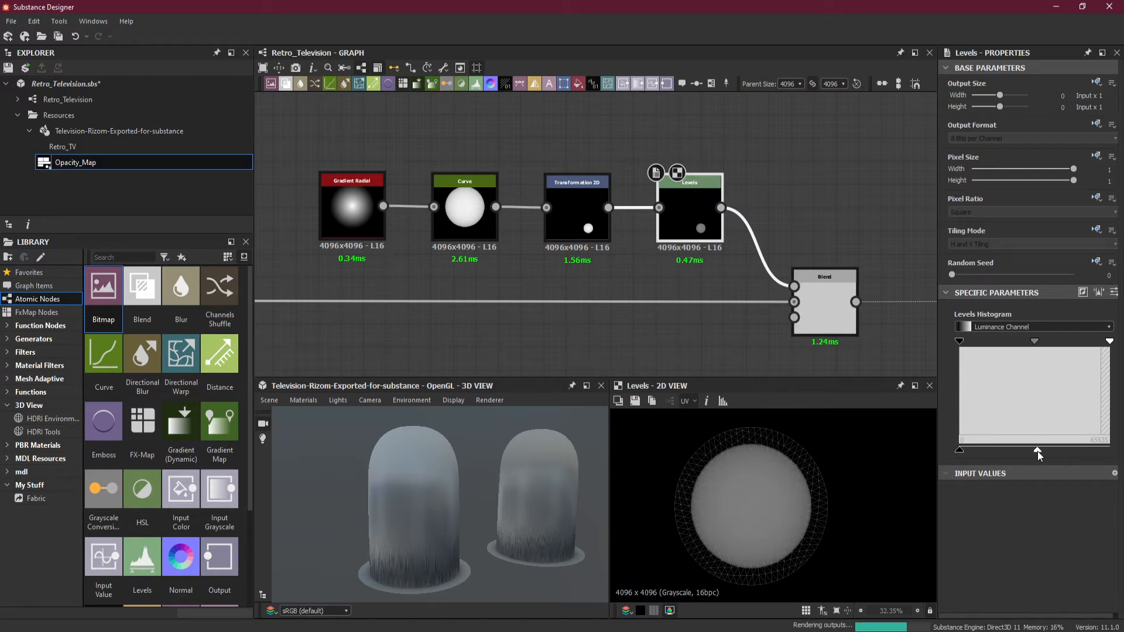
{"action": "mouse_move", "coordinate": [526, 513]}
{"action": "left_mouse_down"}
{"action": "mouse_move", "coordinate": [507, 551]}
{"action": "mouse_move", "coordinate": [529, 483]}
{"action": "mouse_move", "coordinate": [529, 502]}
{"action": "mouse_move", "coordinate": [512, 515]}
{"action": "left_mouse_up"}
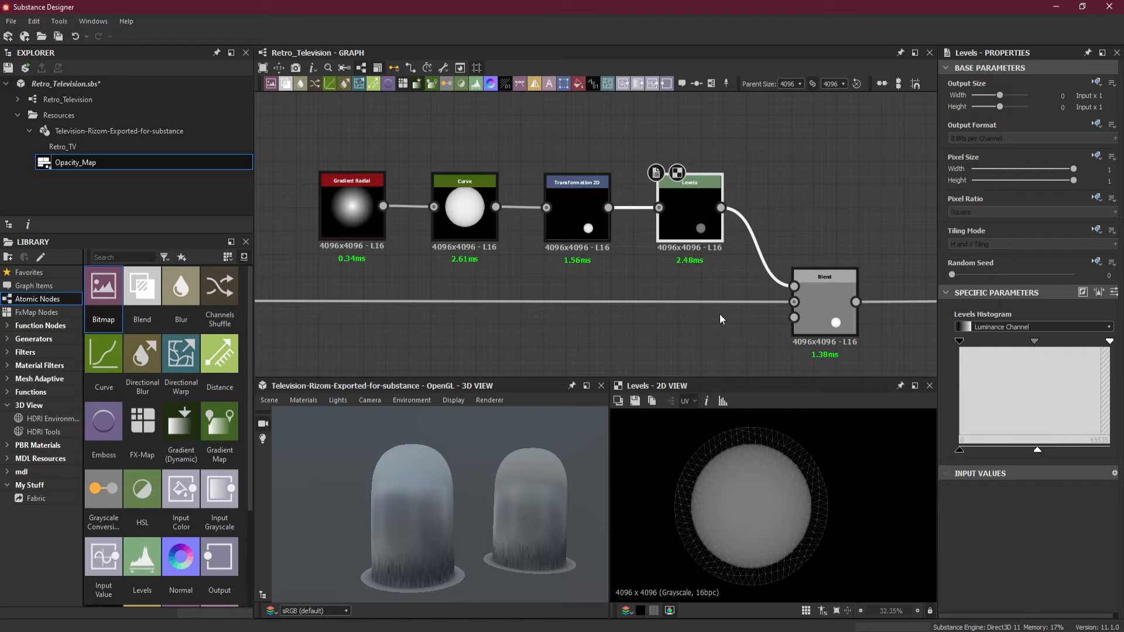
Step: Pack the Curve, Transformation 2D and Levels nodes closer together beside Gradient Radial
{"action": "left_click_drag", "start_coordinate": [465, 232], "coordinate": [429, 230]}
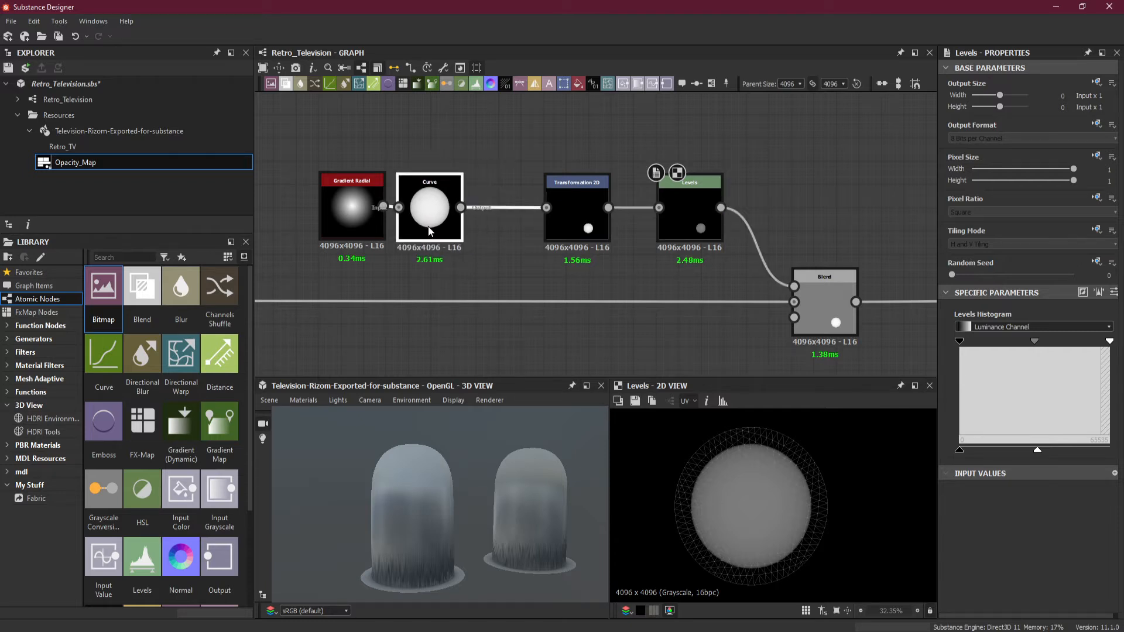
{"action": "left_click_drag", "start_coordinate": [593, 222], "coordinate": [526, 223]}
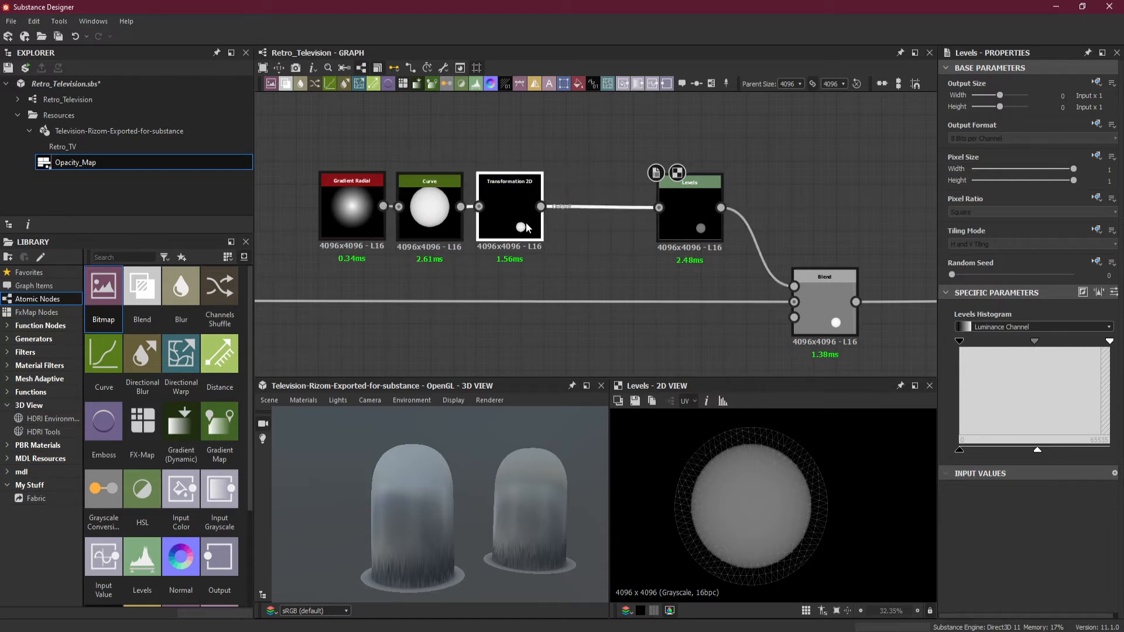
{"action": "left_click_drag", "start_coordinate": [677, 222], "coordinate": [576, 221]}
{"action": "scroll", "coordinate": [614, 222], "scroll_direction": "up", "scroll_amount": 2}
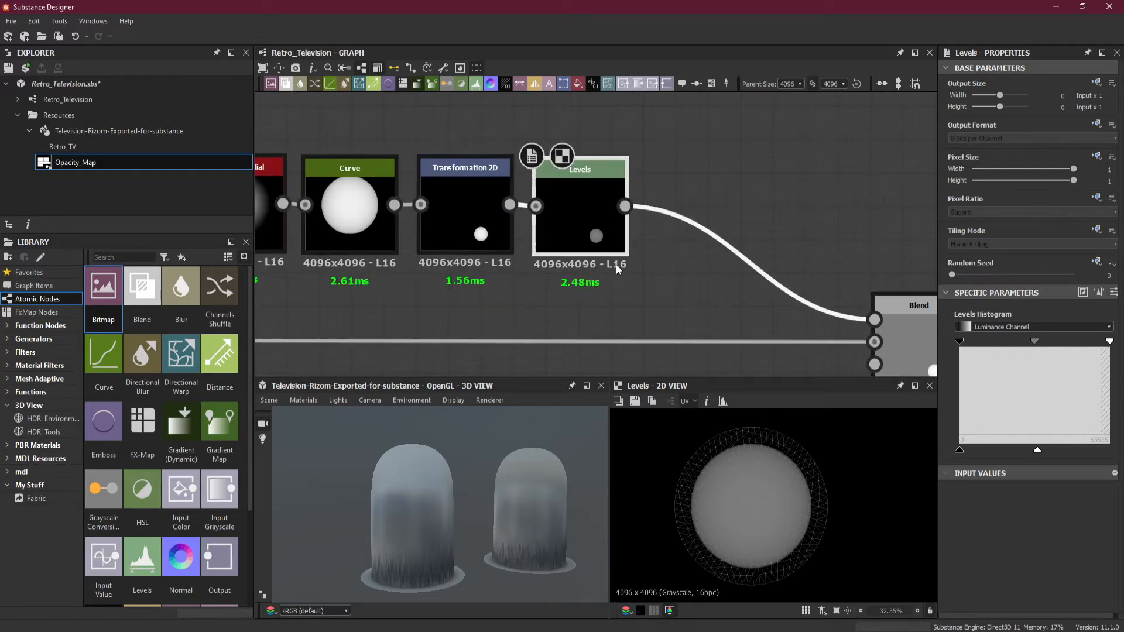
Step: Insert a Blur HQ Grayscale node between Levels and Blend and place it next to Levels
{"action": "left_click", "coordinate": [701, 206]}
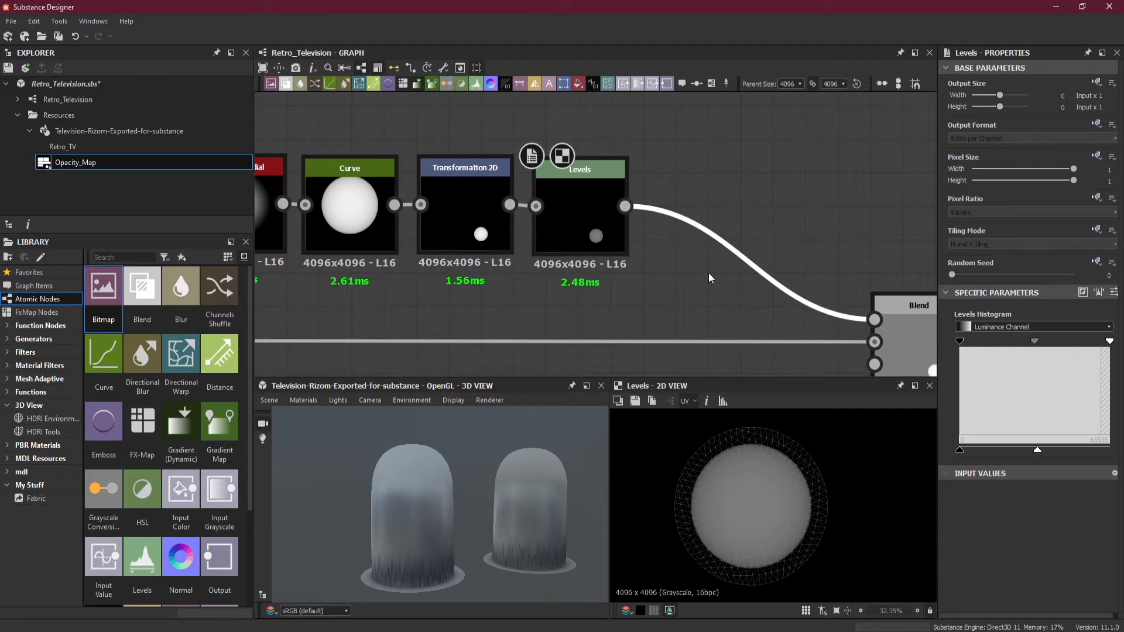
{"action": "key", "text": "space"}
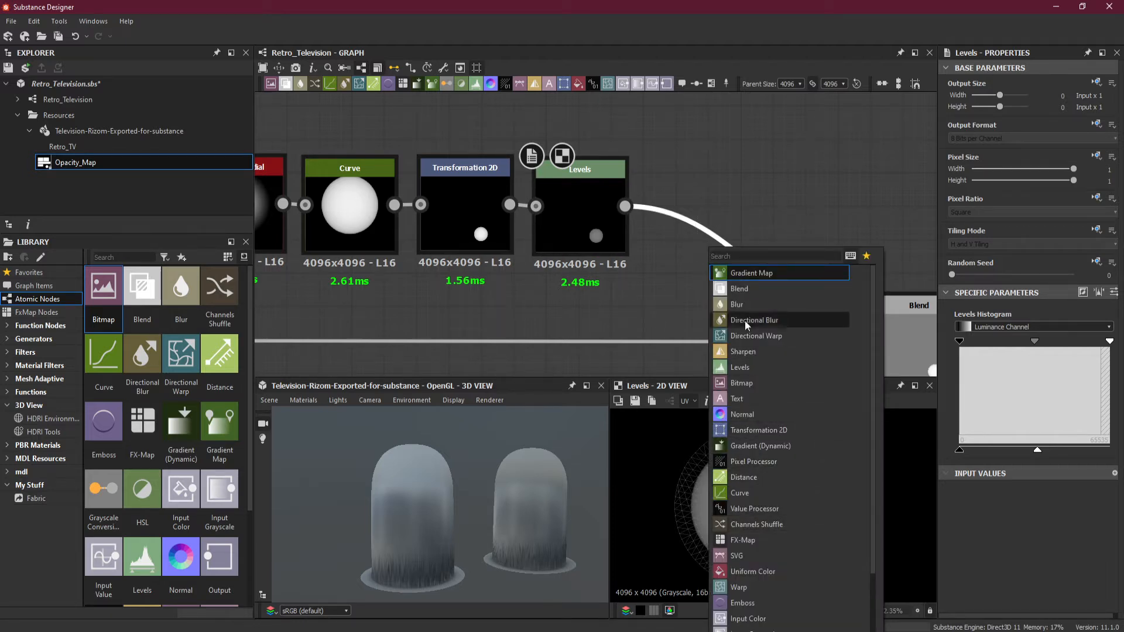
{"action": "type", "text": "blur"}
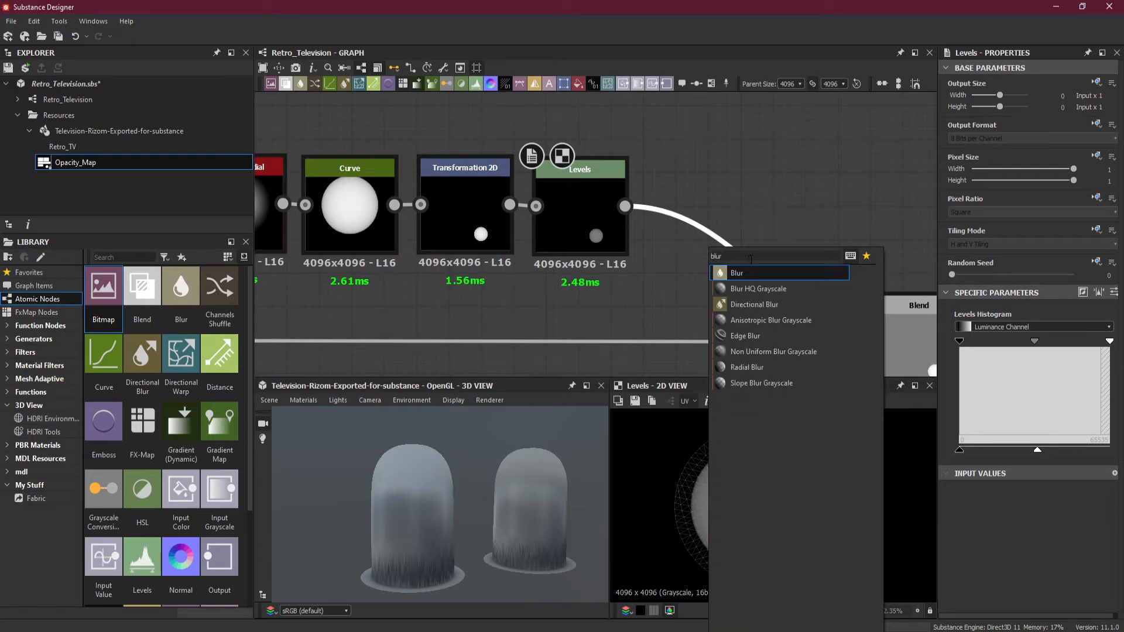
{"action": "left_click", "coordinate": [757, 286]}
{"action": "left_click_drag", "start_coordinate": [788, 296], "coordinate": [711, 222]}
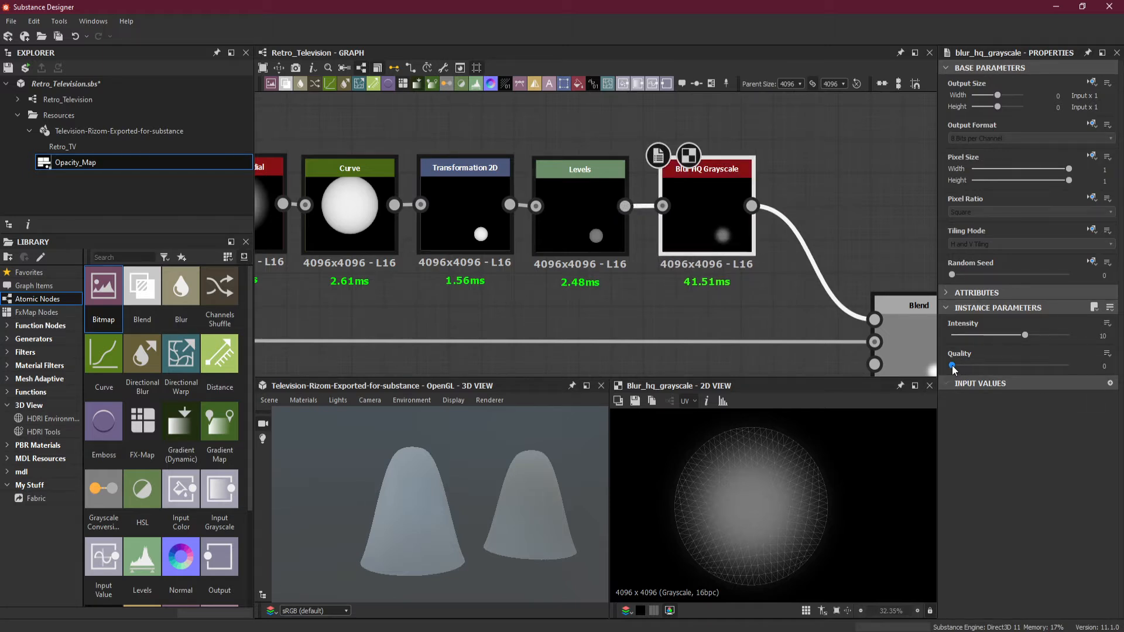
Step: Set the Blur HQ Grayscale quality to 1 and intensity to 0.5, checking the knobs' smoothness in the 3D view
{"action": "left_click_drag", "start_coordinate": [953, 366], "coordinate": [966, 337]}
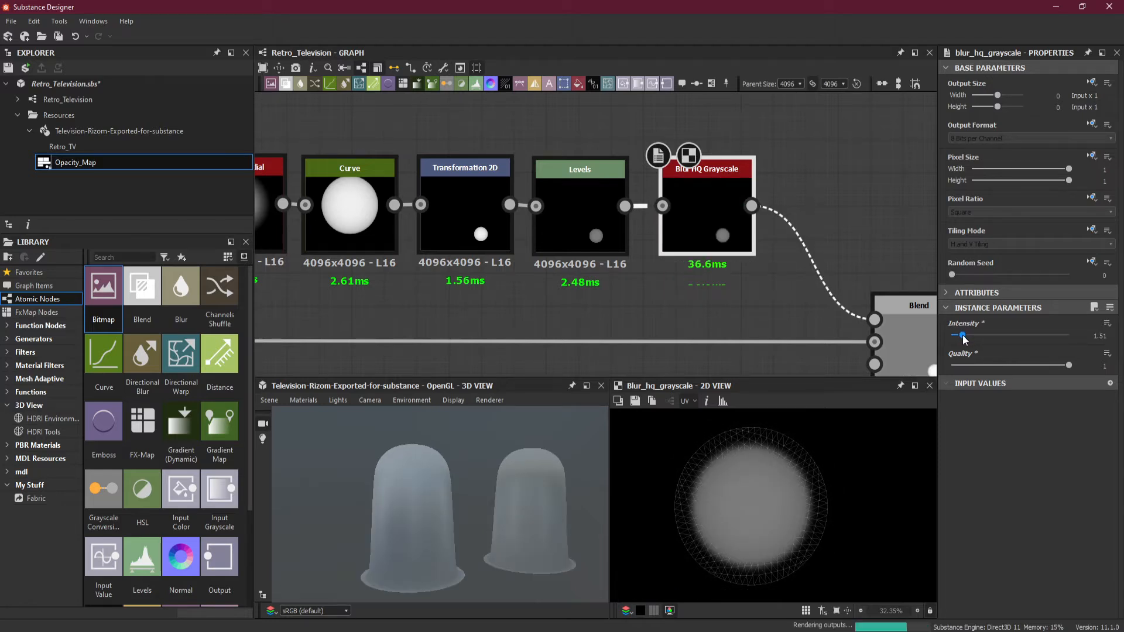
{"action": "left_click_drag", "start_coordinate": [966, 339], "coordinate": [960, 340]}
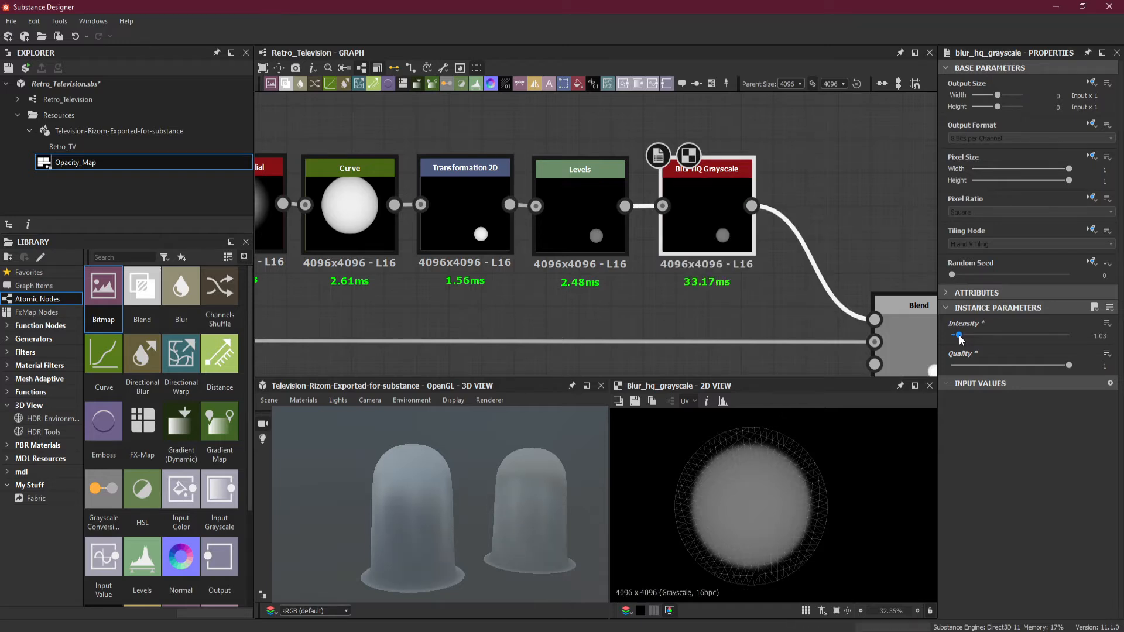
{"action": "left_click_drag", "start_coordinate": [960, 339], "coordinate": [958, 340]}
{"action": "left_click_drag", "start_coordinate": [960, 340], "coordinate": [962, 340]}
{"action": "double_click", "coordinate": [1096, 336]}
{"action": "type", "text": ".5"}
{"action": "key", "text": "Return"}
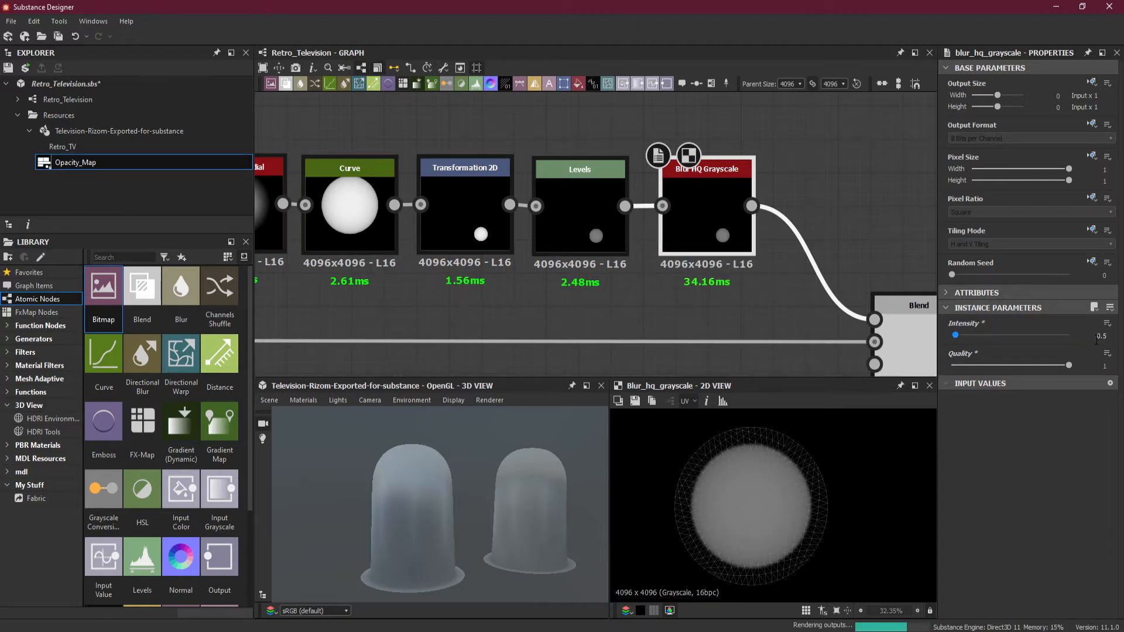
{"action": "mouse_move", "coordinate": [499, 511]}
{"action": "left_mouse_down"}
{"action": "mouse_move", "coordinate": [484, 545]}
{"action": "mouse_move", "coordinate": [498, 500]}
{"action": "mouse_move", "coordinate": [416, 560]}
{"action": "mouse_move", "coordinate": [465, 496]}
{"action": "mouse_move", "coordinate": [478, 546]}
{"action": "mouse_move", "coordinate": [483, 478]}
{"action": "mouse_move", "coordinate": [480, 512]}
{"action": "left_mouse_up"}
{"action": "scroll", "coordinate": [416, 556], "scroll_direction": "up", "scroll_amount": 6}
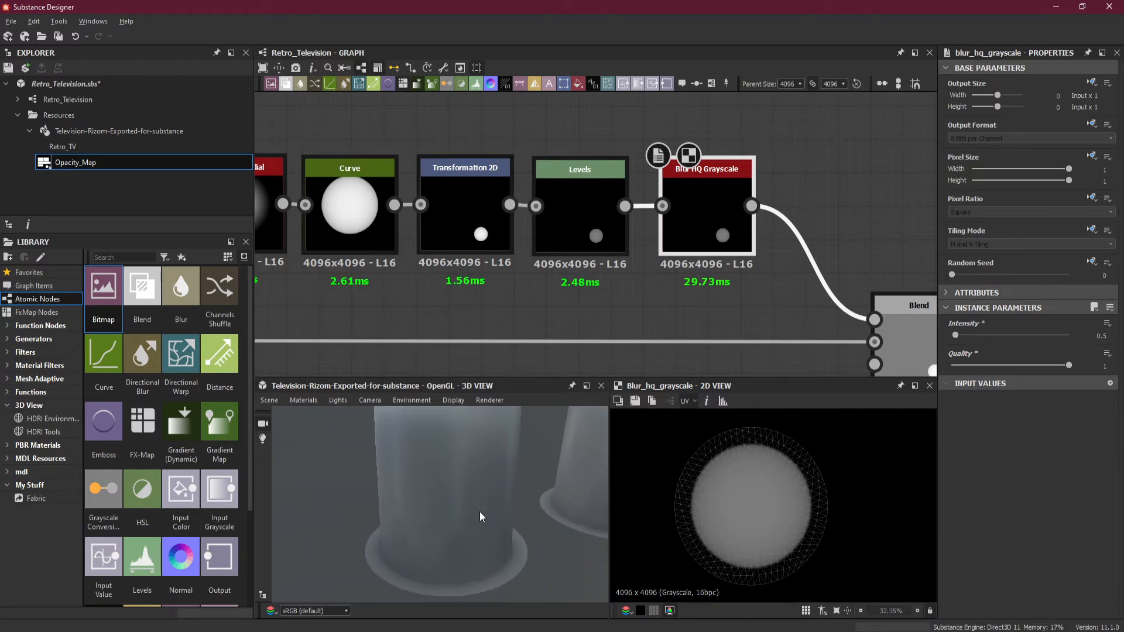
{"action": "scroll", "coordinate": [486, 491], "scroll_direction": "down", "scroll_amount": 5}
{"action": "left_click_drag", "start_coordinate": [495, 473], "coordinate": [495, 510]}
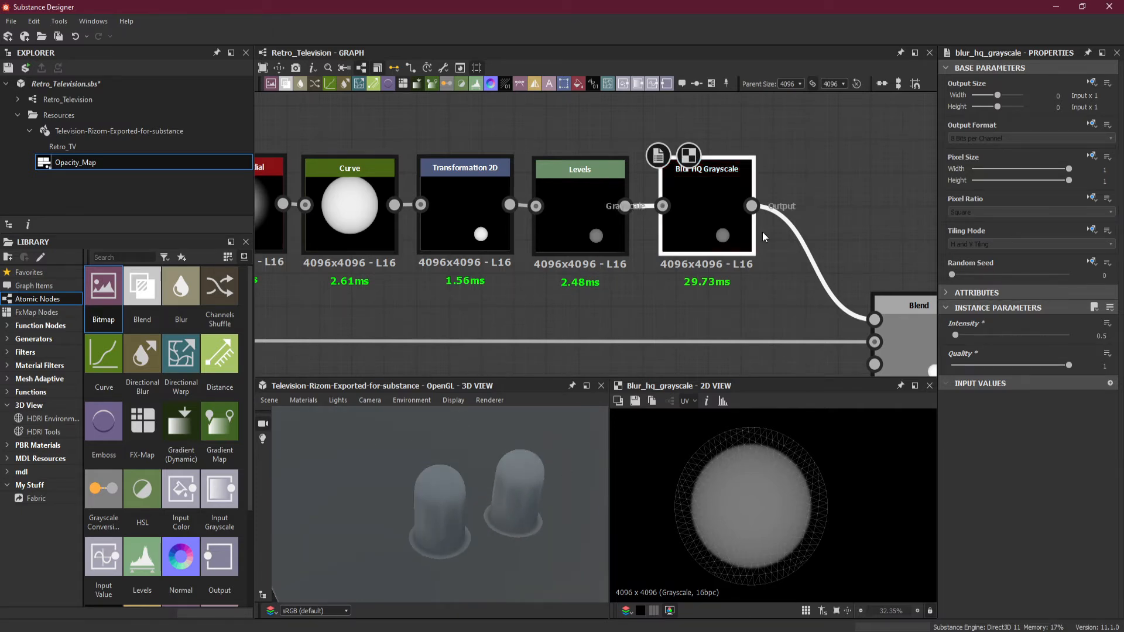
Step: Shift the gradient chain away from the main Blend and insert a second Blend node after Blur HQ Grayscale, raised above the chain
{"action": "scroll", "coordinate": [749, 286], "scroll_direction": "down", "scroll_amount": 3}
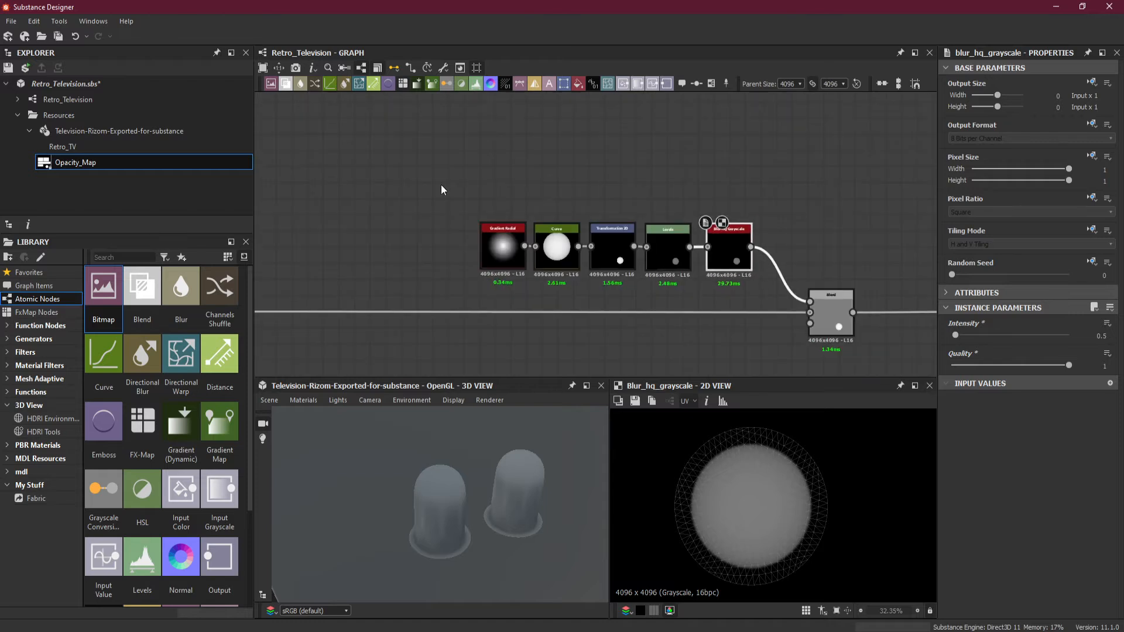
{"action": "left_click_drag", "start_coordinate": [444, 187], "coordinate": [620, 266]}
{"action": "left_click", "coordinate": [701, 276]}
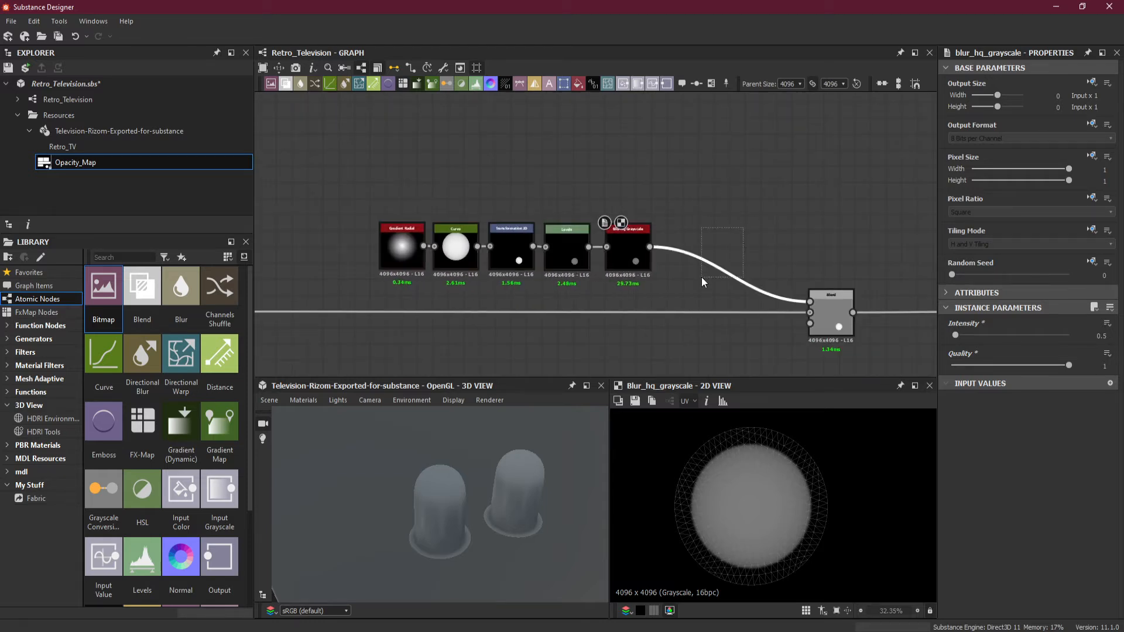
{"action": "key", "text": "space"}
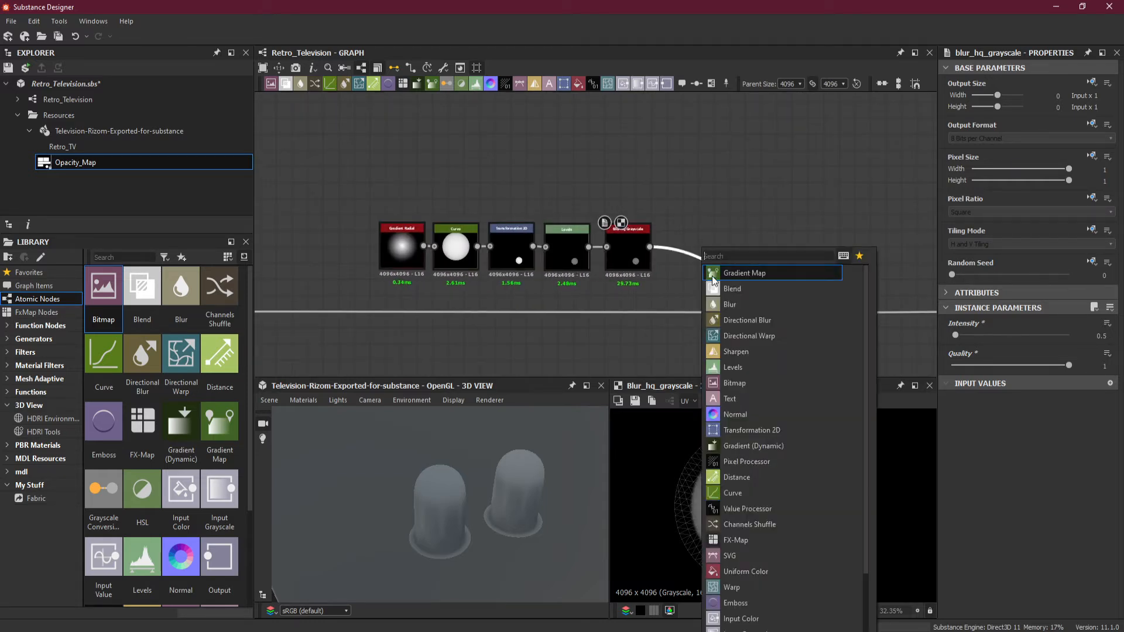
{"action": "left_click", "coordinate": [781, 289]}
{"action": "left_click_drag", "start_coordinate": [732, 281], "coordinate": [717, 197]}
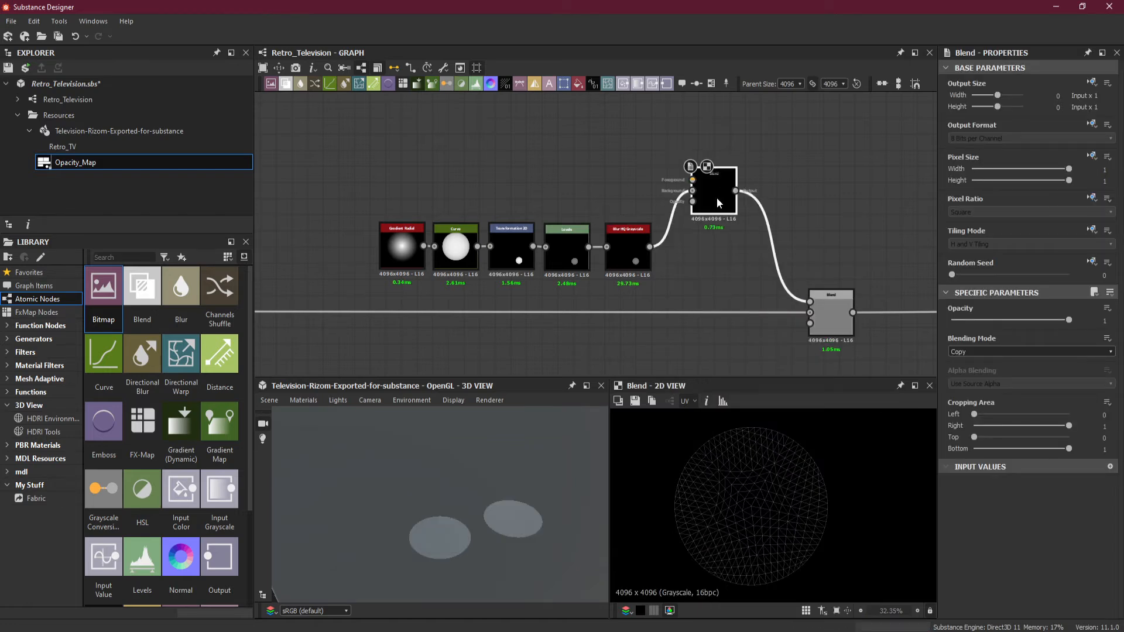
Step: Add a Shape node in the empty graph area above the gradient chain
{"action": "scroll", "coordinate": [658, 170], "scroll_direction": "up", "scroll_amount": 2}
{"action": "left_click", "coordinate": [645, 171]}
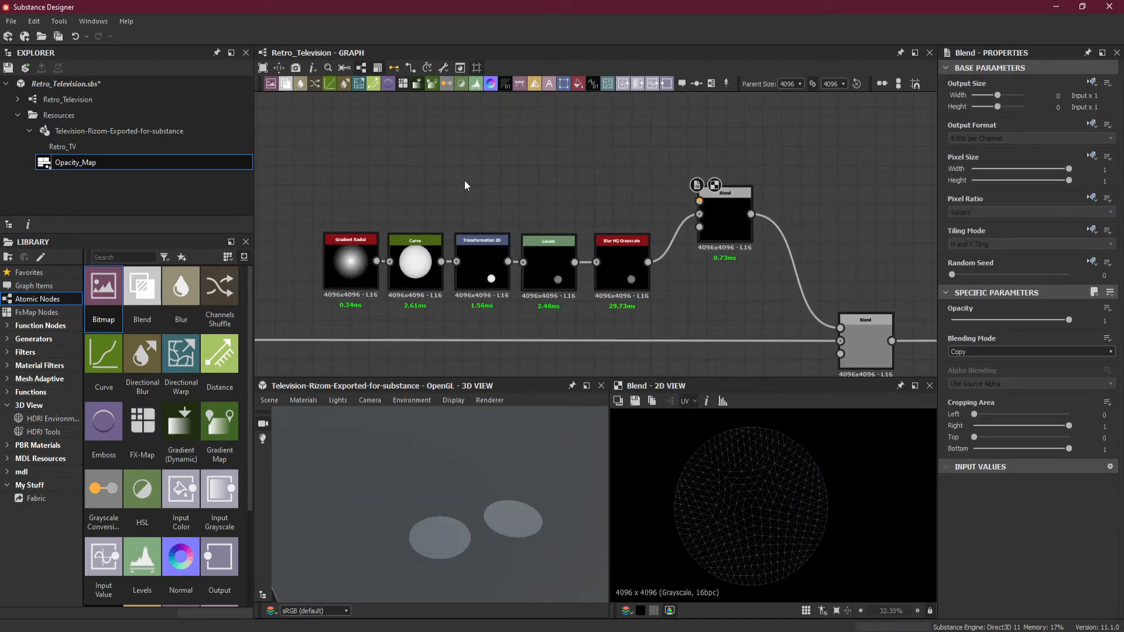
{"action": "middle_click_drag", "start_coordinate": [465, 181], "coordinate": [491, 188]}
{"action": "scroll", "coordinate": [492, 188], "scroll_direction": "up", "scroll_amount": 1}
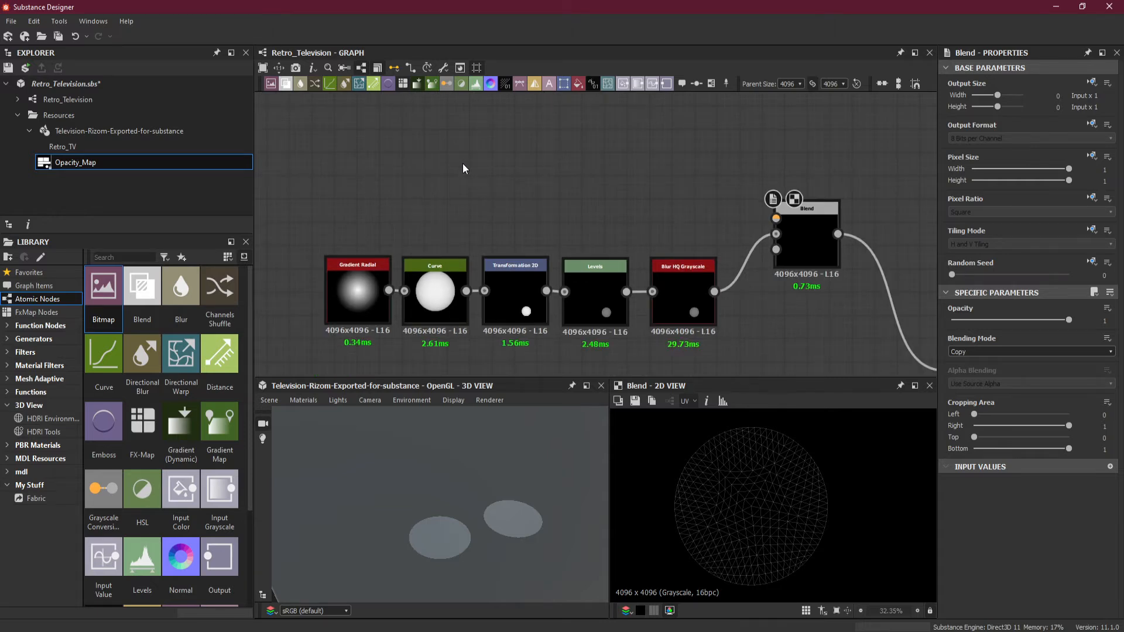
{"action": "key", "text": "space"}
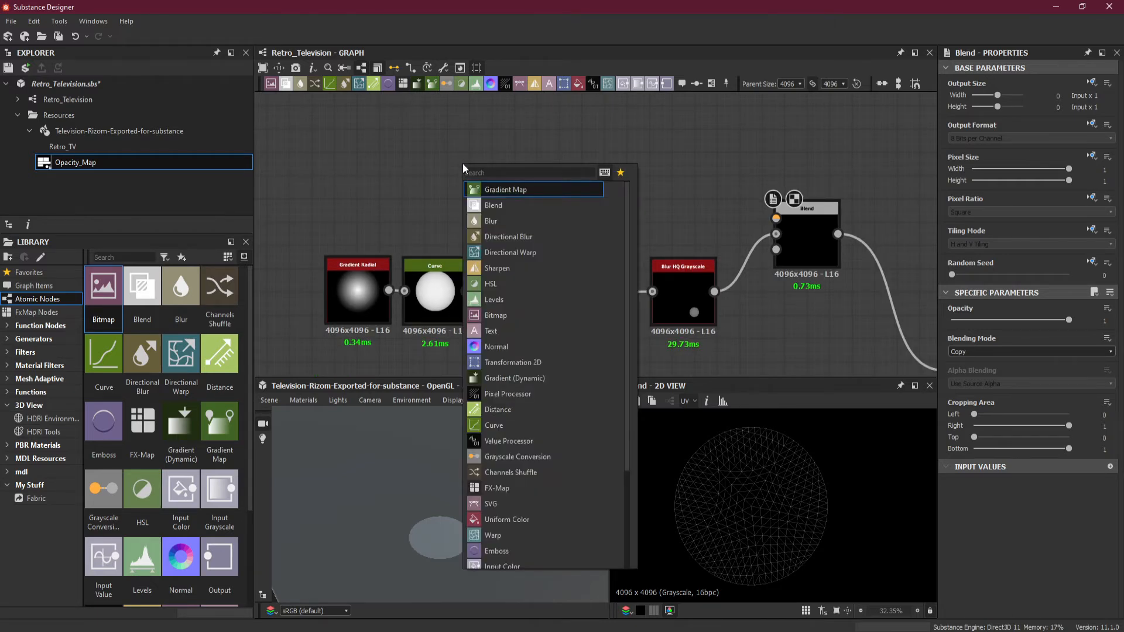
{"action": "type", "text": "sh"}
{"action": "left_click", "coordinate": [498, 221]}
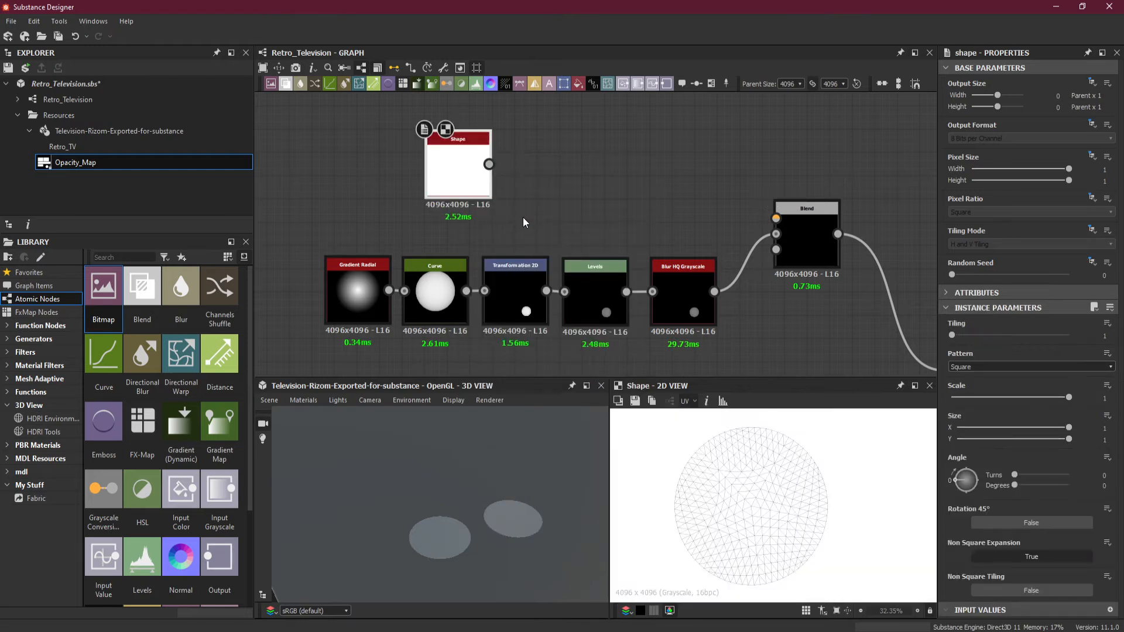
Step: Move the Shape node directly above the Gradient Radial node and set its pattern to Paraboloid
{"action": "left_click_drag", "start_coordinate": [471, 173], "coordinate": [359, 201]}
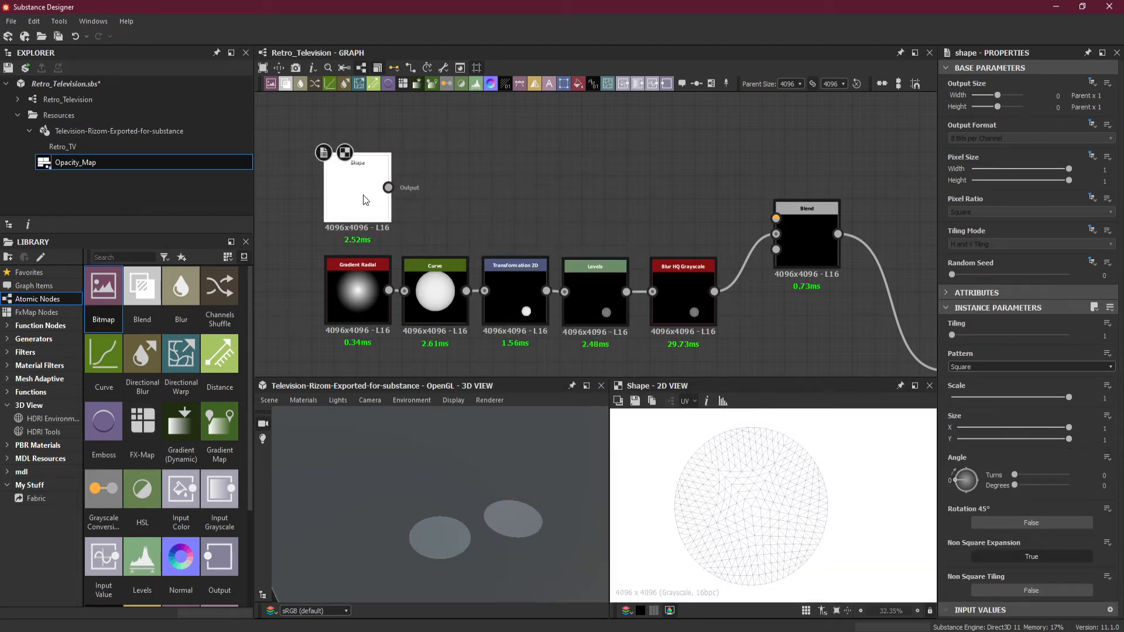
{"action": "left_click", "coordinate": [999, 366]}
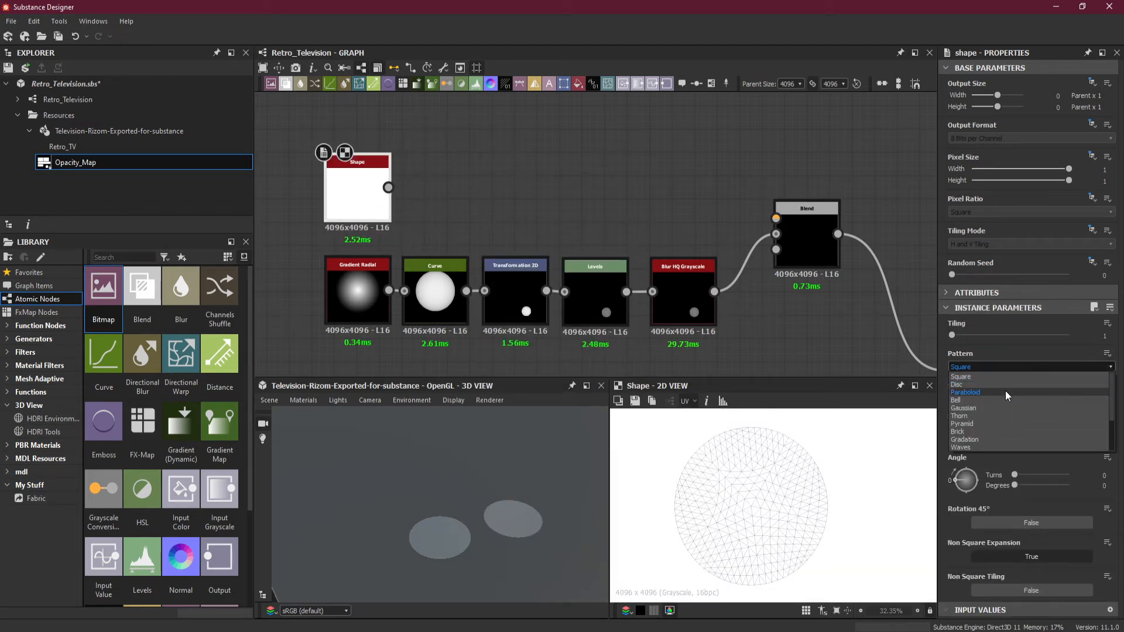
{"action": "left_click", "coordinate": [1005, 391]}
Step: Duplicate the Transformation 2D node beside Shape, feed Shape into the copy, and connect the copy to the Blend's foreground
{"action": "left_click", "coordinate": [515, 302]}
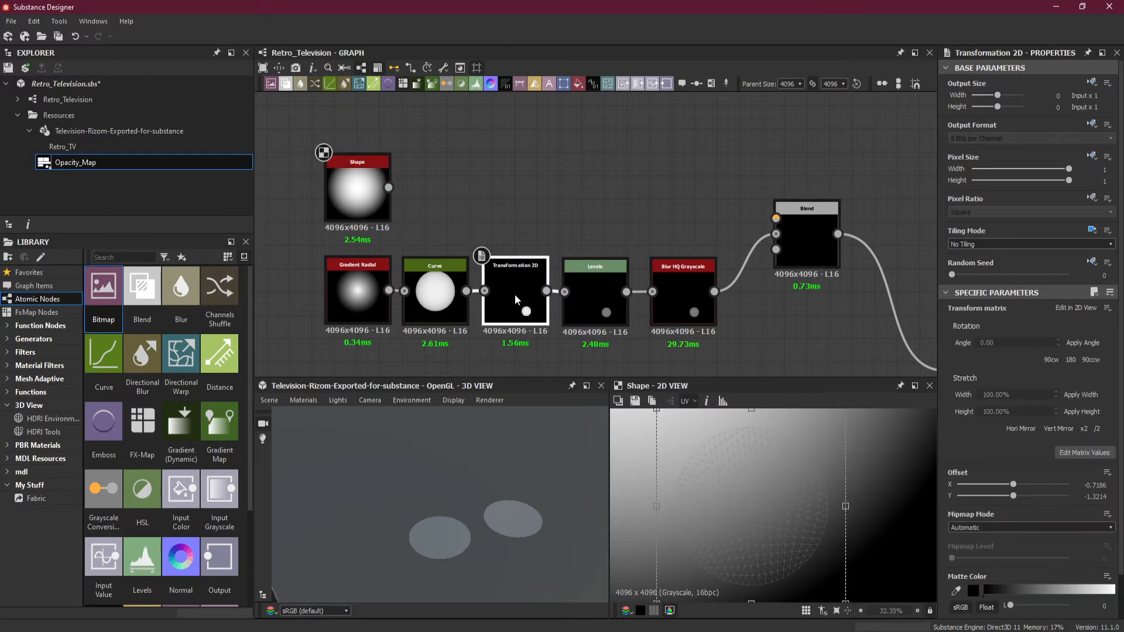
{"action": "key", "text": "ctrl+d"}
{"action": "left_click_drag", "start_coordinate": [590, 250], "coordinate": [515, 205]}
{"action": "left_click_drag", "start_coordinate": [388, 187], "coordinate": [482, 187]}
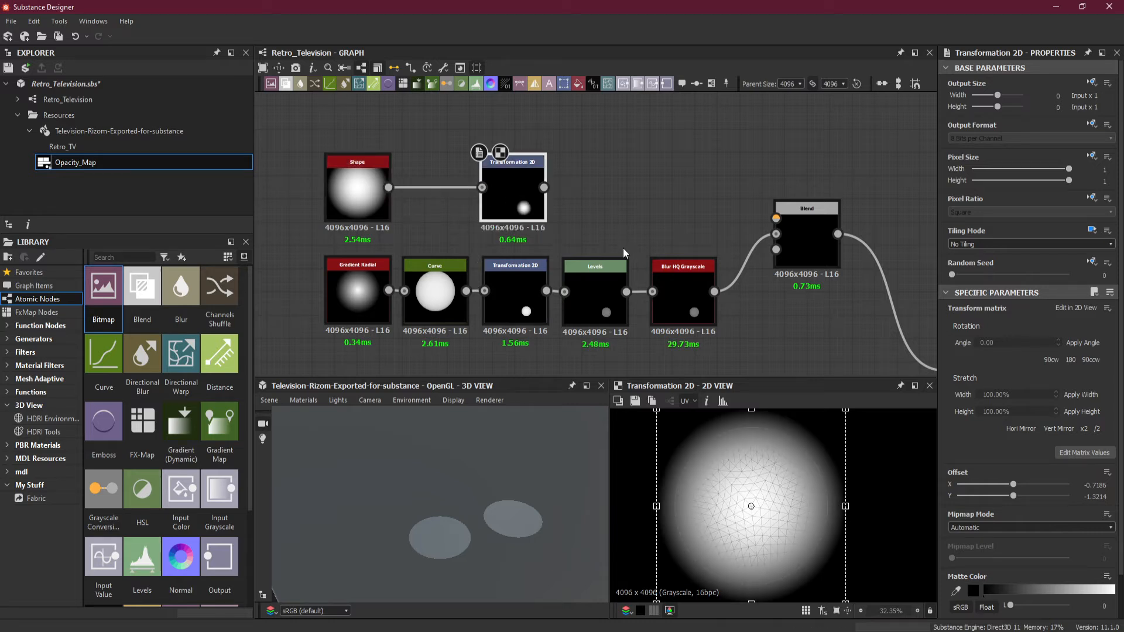
{"action": "left_click_drag", "start_coordinate": [545, 188], "coordinate": [776, 218]}
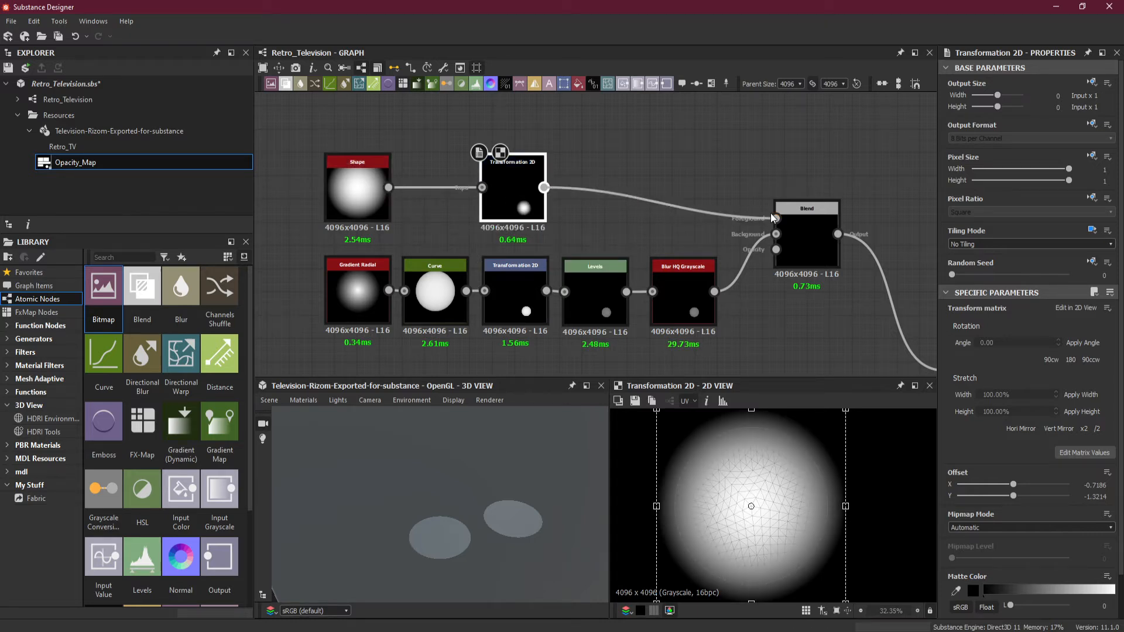
Step: Set the new Blend node's blending mode to Add (Linear Dodge) and check the knobs from the side in the 3D view
{"action": "double_click", "coordinate": [807, 237]}
{"action": "left_click", "coordinate": [1033, 351]}
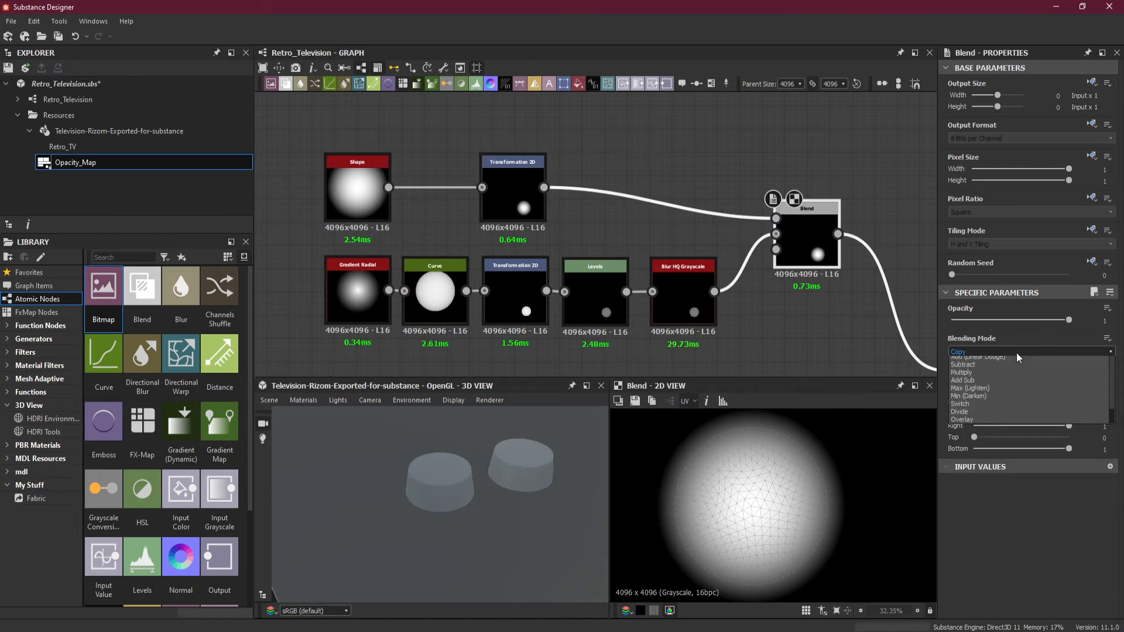
{"action": "left_click", "coordinate": [1012, 375]}
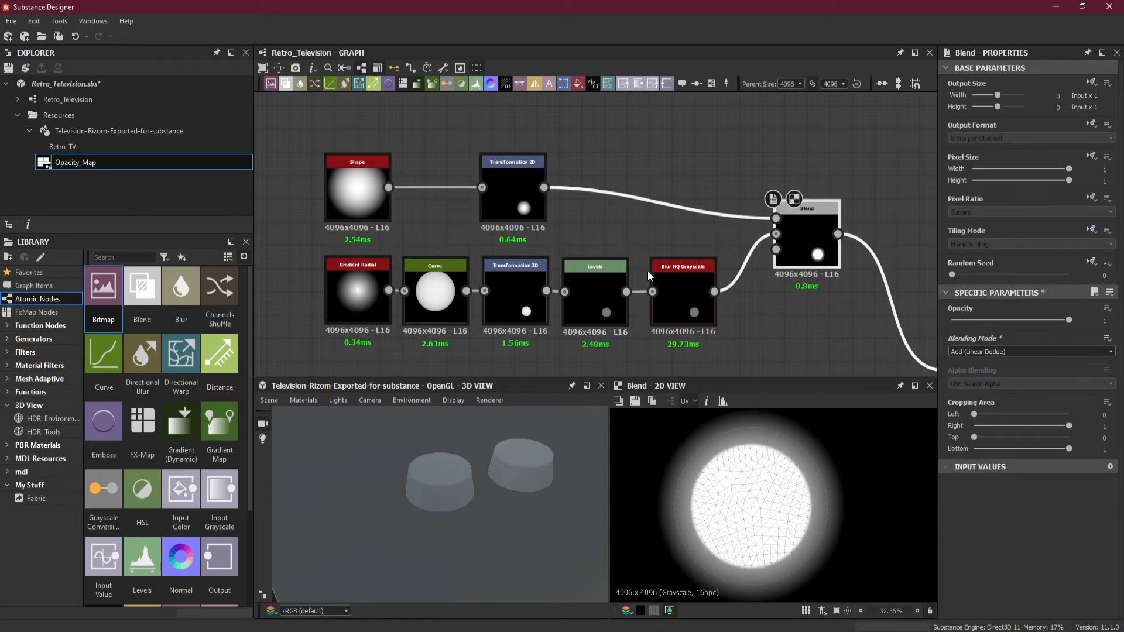
{"action": "left_click_drag", "start_coordinate": [518, 515], "coordinate": [519, 476]}
{"action": "middle_click_drag", "start_coordinate": [520, 476], "coordinate": [520, 566]}
{"action": "left_click_drag", "start_coordinate": [521, 566], "coordinate": [519, 486]}
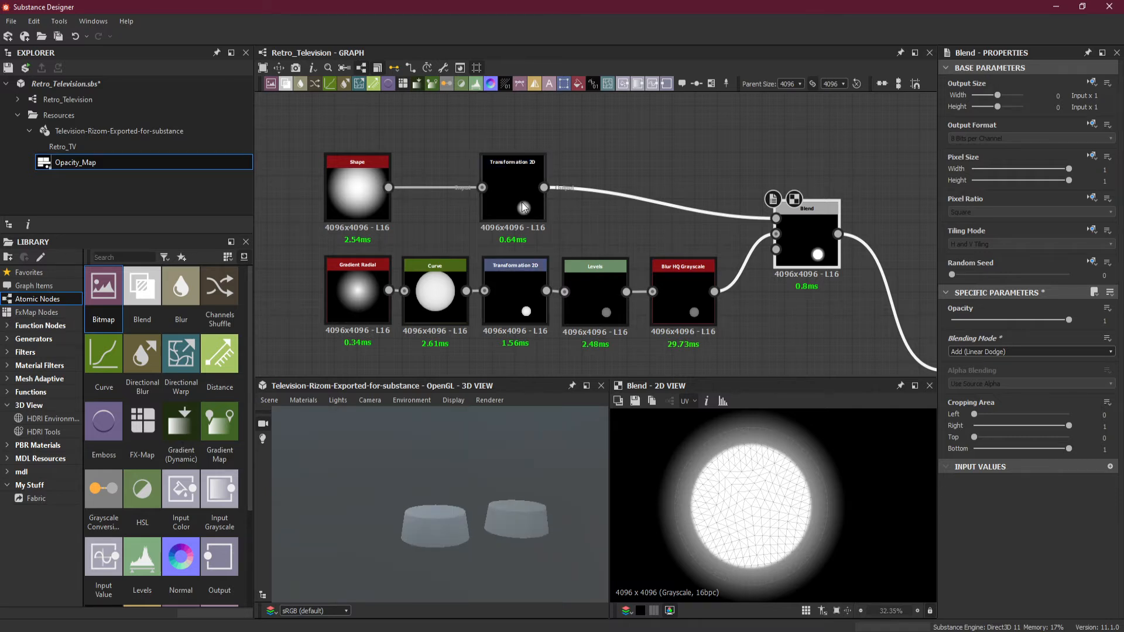
Step: Shrink the paraboloid about its centre in the copied Transformation 2D to roughly one tenth size, as a small spot in the disc's middle
{"action": "left_click", "coordinate": [521, 202]}
{"action": "scroll", "coordinate": [759, 451], "scroll_direction": "down", "scroll_amount": 1}
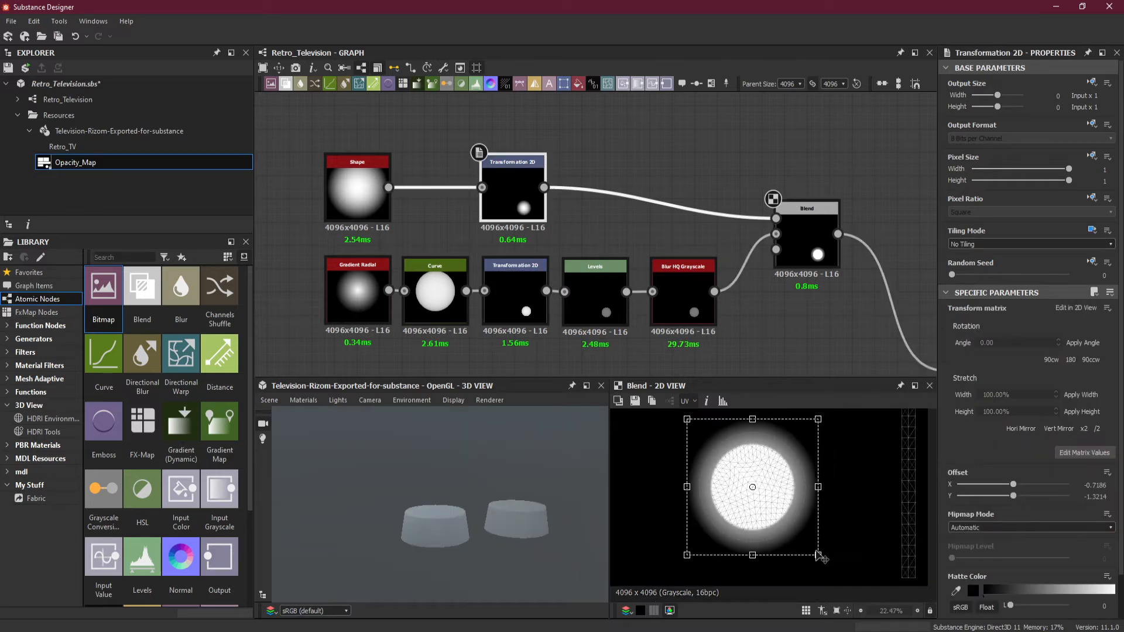
{"action": "left_click_drag", "start_coordinate": [818, 557], "coordinate": [768, 506]}
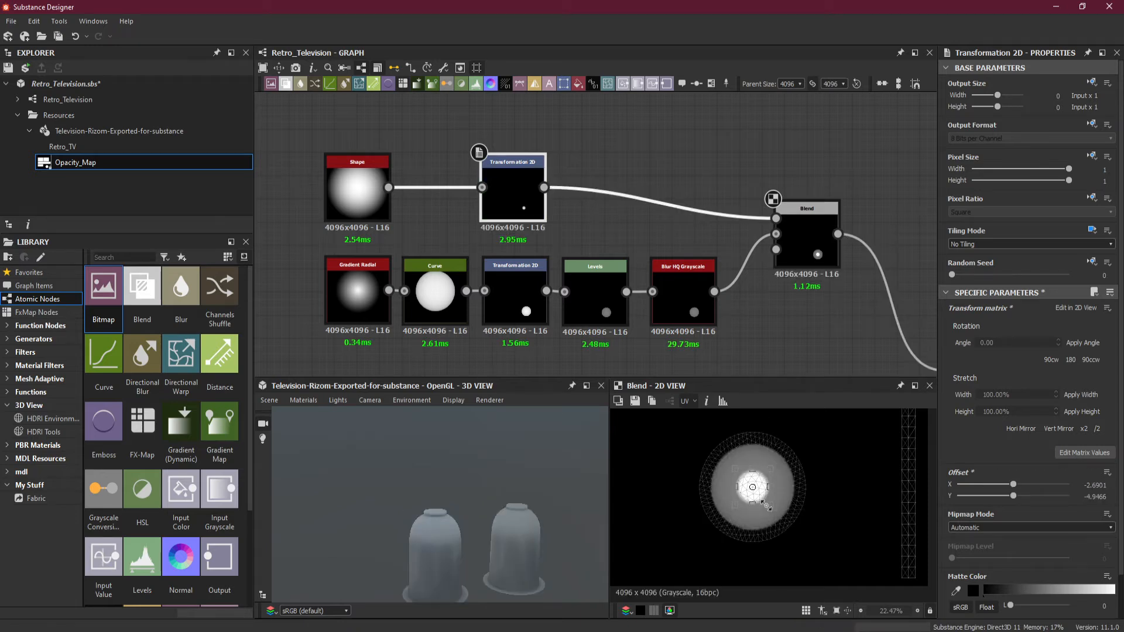
{"action": "scroll", "coordinate": [766, 502], "scroll_direction": "up", "scroll_amount": 3}
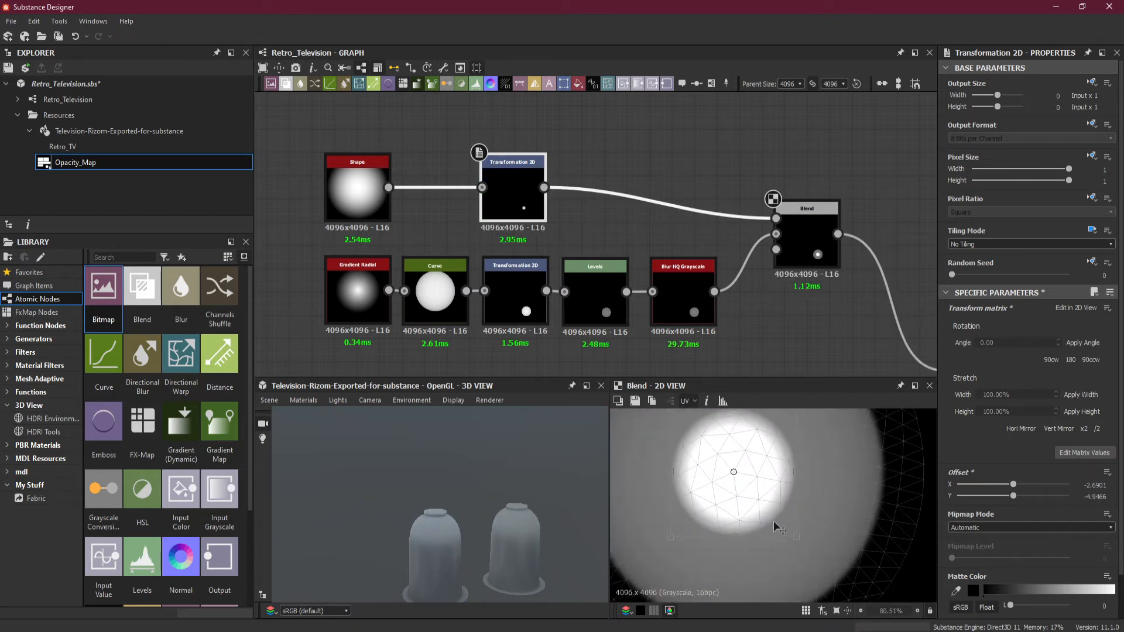
{"action": "left_click_drag", "start_coordinate": [799, 540], "coordinate": [757, 494]}
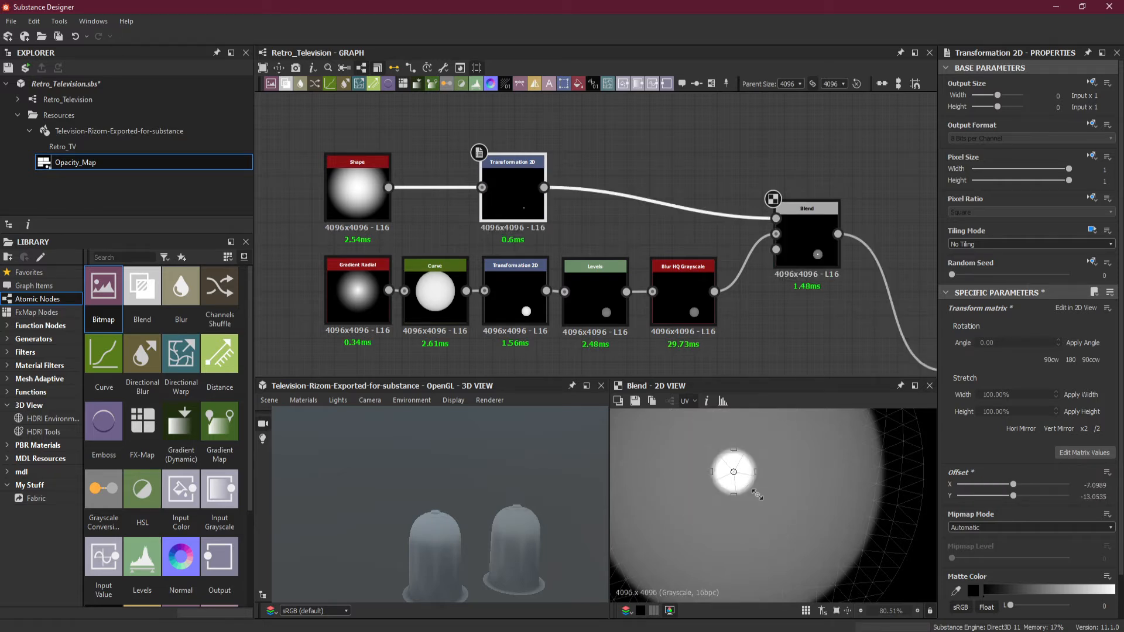
Step: Examine the small raised bump on top of the knobs in the 3D view, up close and from several angles
{"action": "scroll", "coordinate": [477, 541], "scroll_direction": "up", "scroll_amount": 6}
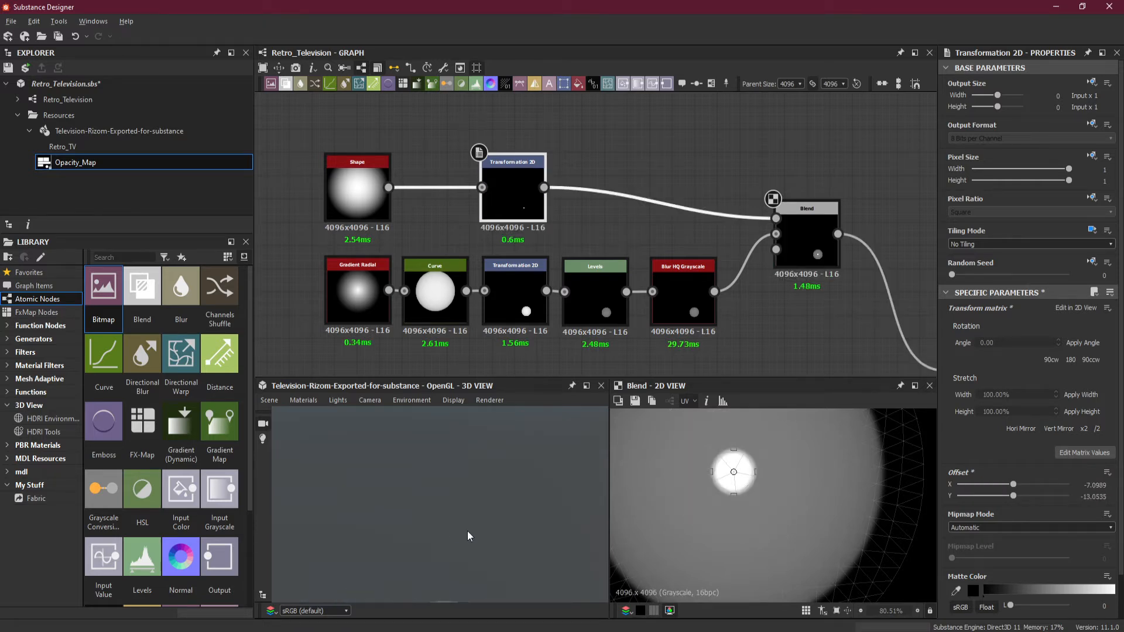
{"action": "scroll", "coordinate": [466, 532], "scroll_direction": "down", "scroll_amount": 2}
{"action": "left_click_drag", "start_coordinate": [471, 492], "coordinate": [471, 497]}
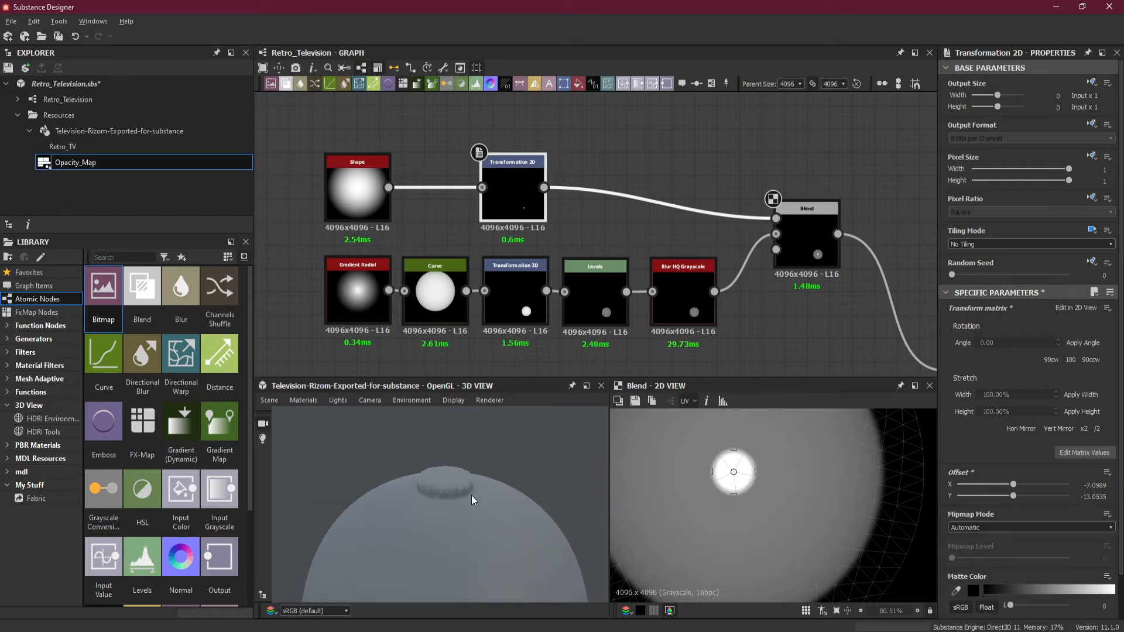
{"action": "scroll", "coordinate": [475, 484], "scroll_direction": "up", "scroll_amount": 3}
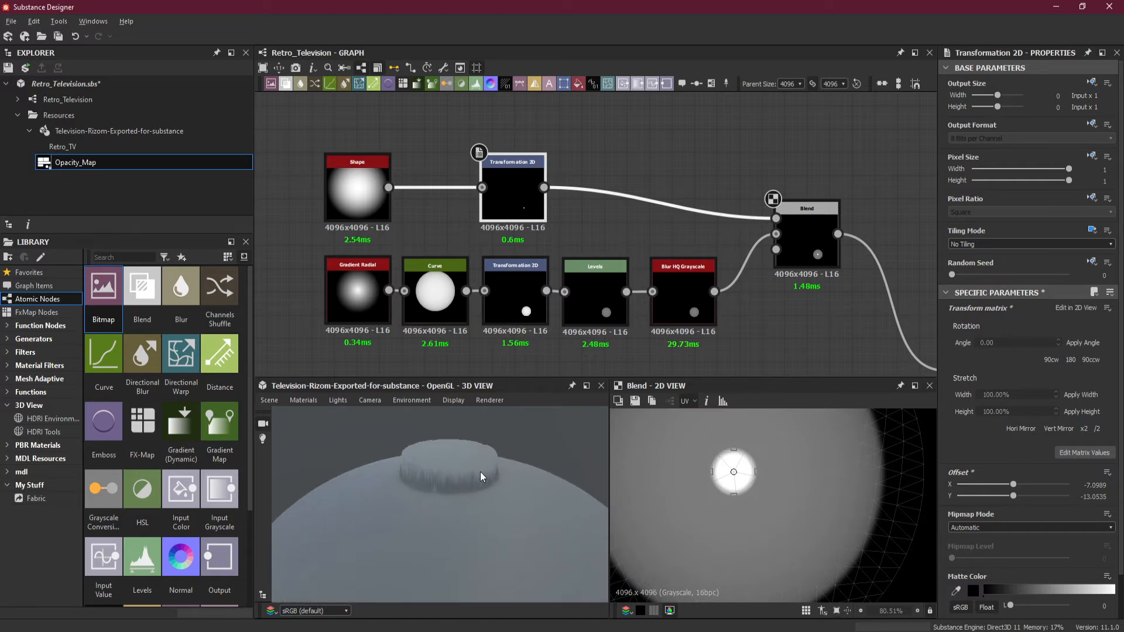
{"action": "scroll", "coordinate": [740, 472], "scroll_direction": "up", "scroll_amount": 1}
{"action": "mouse_move", "coordinate": [469, 490]}
{"action": "left_mouse_down"}
{"action": "mouse_move", "coordinate": [447, 480]}
{"action": "mouse_move", "coordinate": [446, 555]}
{"action": "mouse_move", "coordinate": [452, 497]}
{"action": "left_mouse_up"}
{"action": "scroll", "coordinate": [456, 478], "scroll_direction": "down", "scroll_amount": 4}
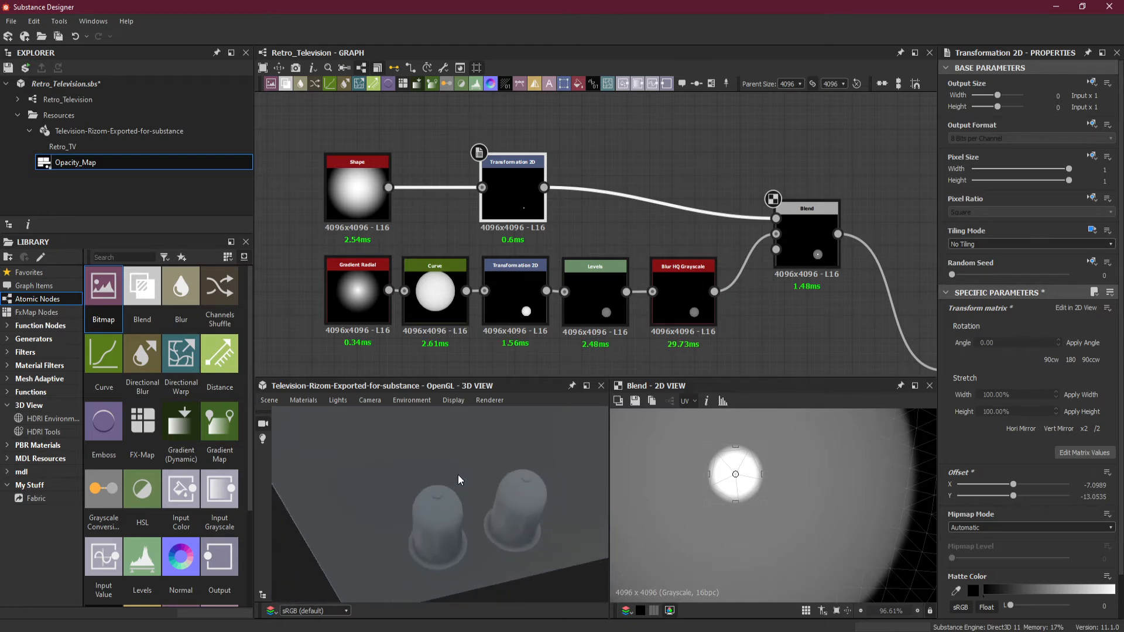
{"action": "scroll", "coordinate": [460, 477], "scroll_direction": "up", "scroll_amount": 5}
{"action": "left_click_drag", "start_coordinate": [581, 153], "coordinate": [615, 214]}
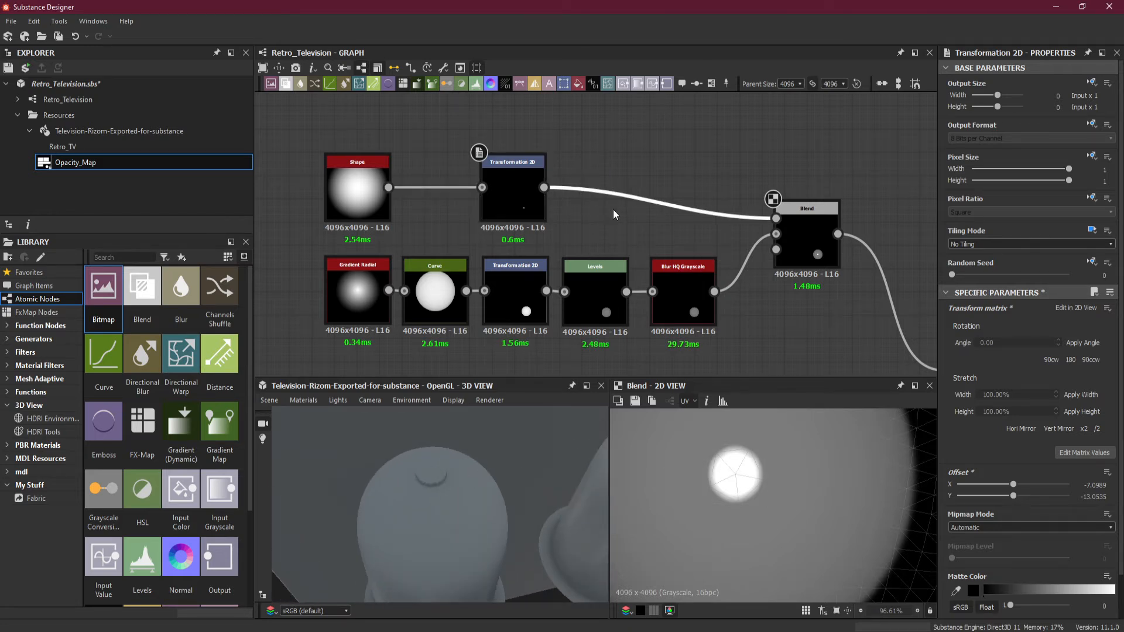
{"action": "key", "text": "space"}
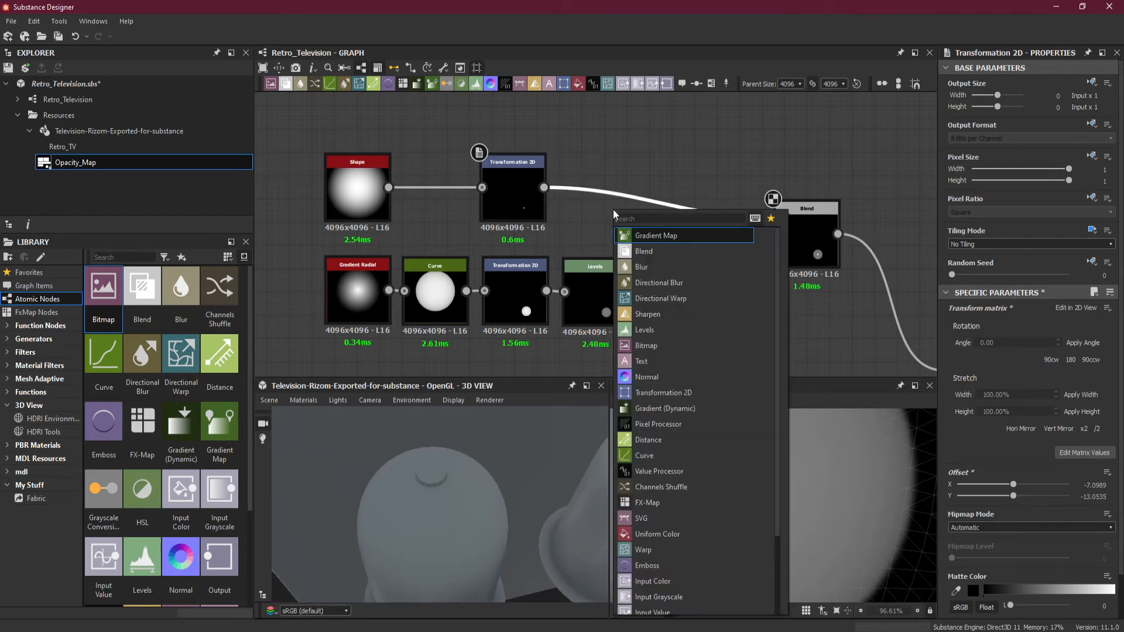
{"action": "left_click", "coordinate": [648, 177]}
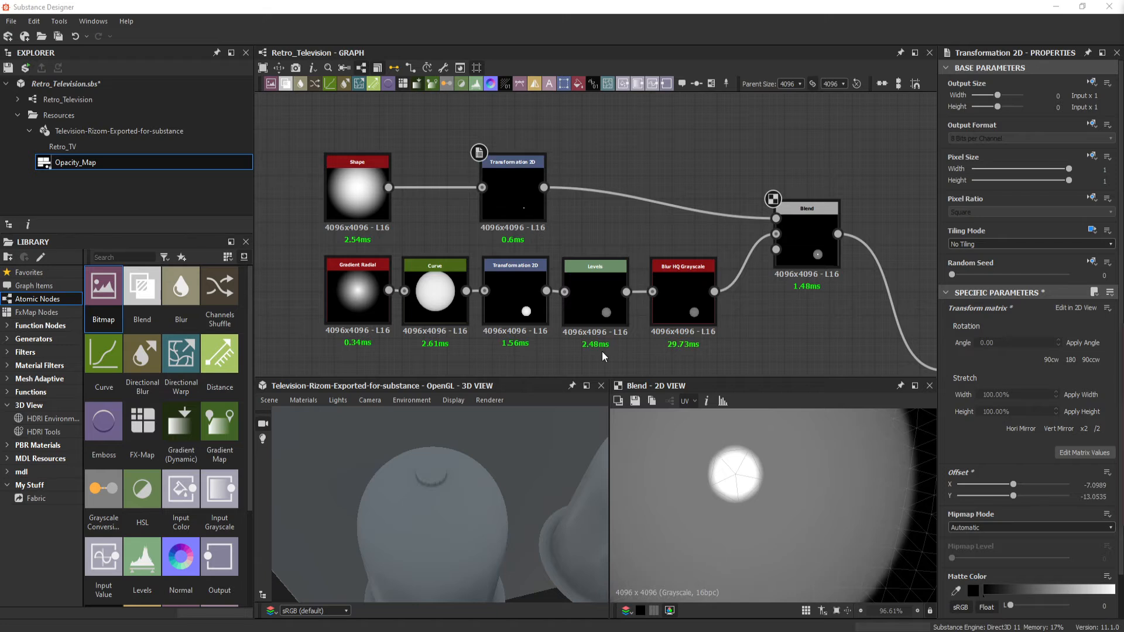
Step: Insert a Blur HQ Grayscale node on the link between the upper Transformation 2D and the Blend
{"action": "left_click", "coordinate": [611, 197]}
{"action": "key", "text": "space"}
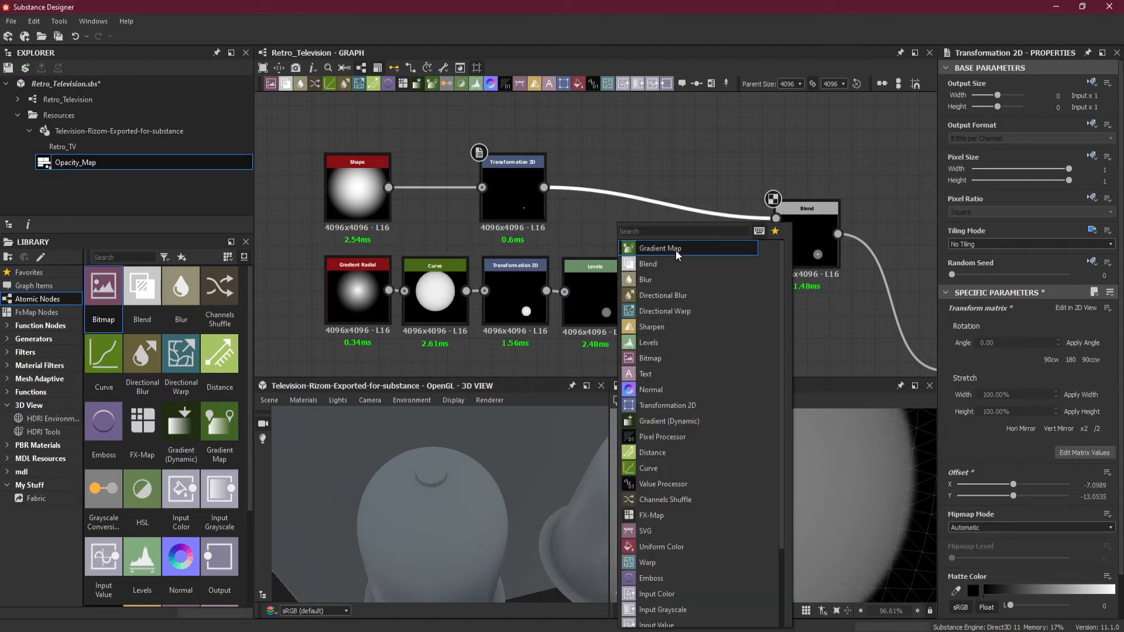
{"action": "type", "text": "b"}
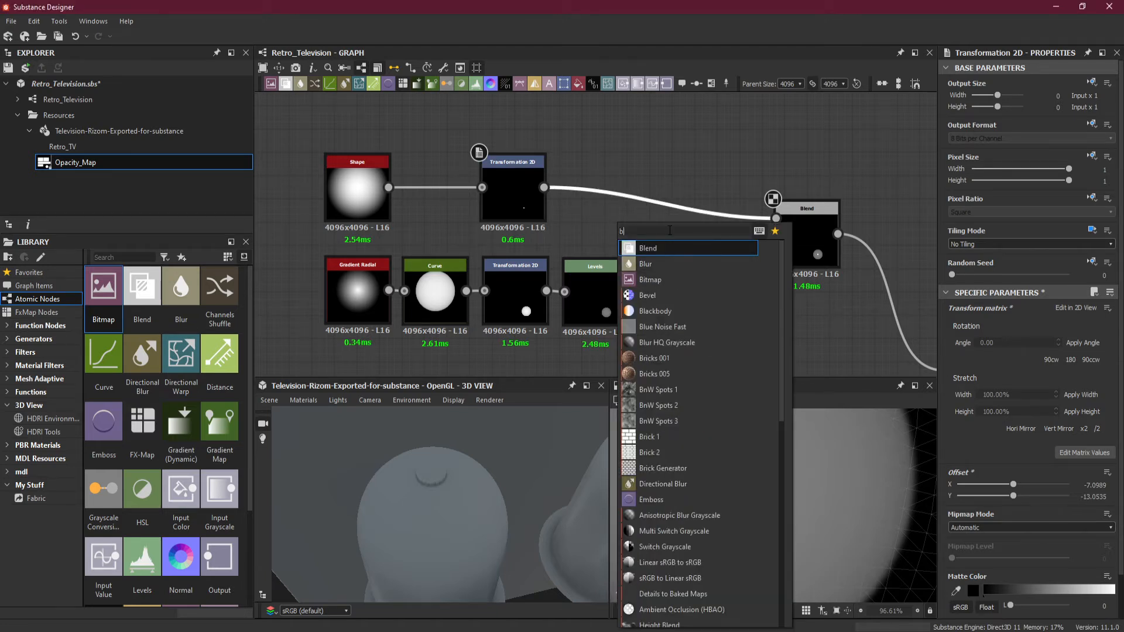
{"action": "type", "text": "ur"}
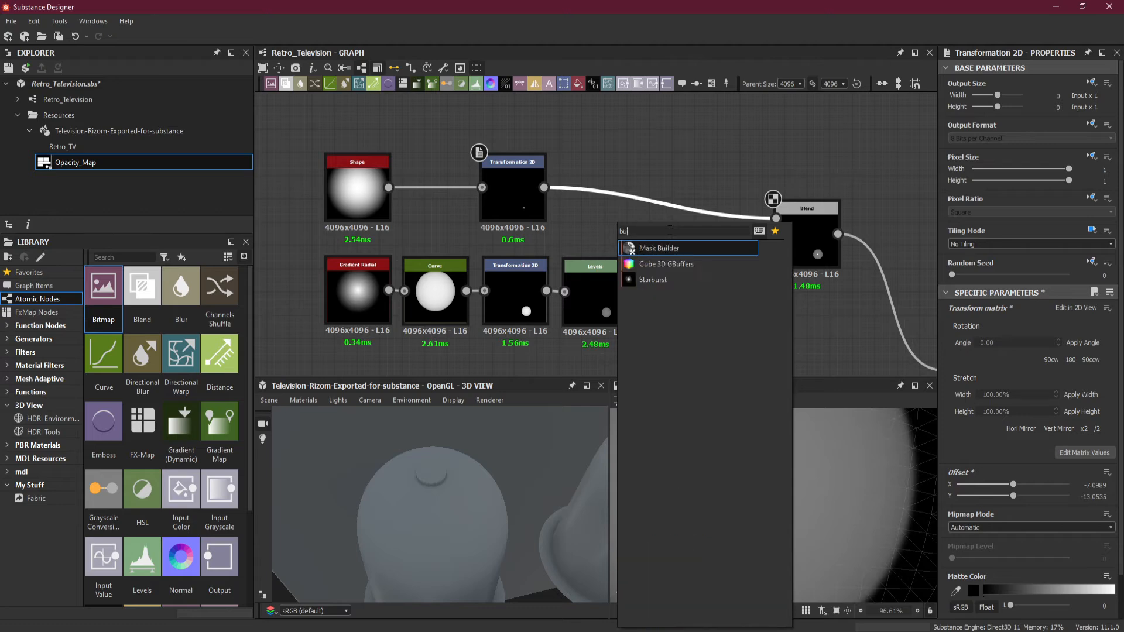
{"action": "key", "text": "BackSpace"}
{"action": "key", "text": "BackSpace"}
{"action": "type", "text": "lur"}
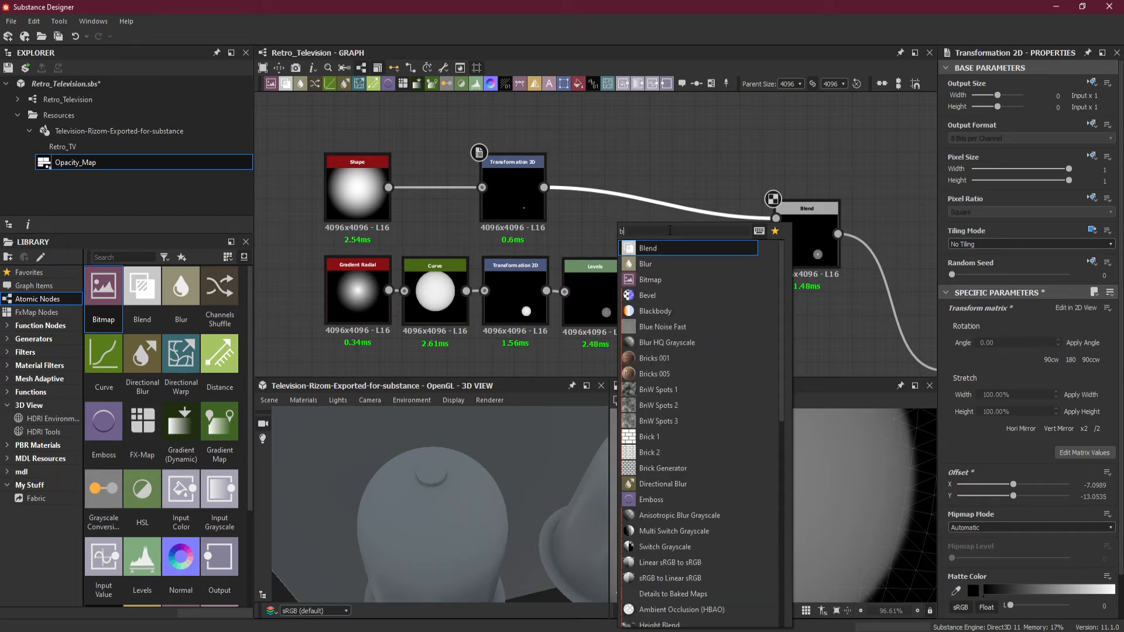
{"action": "left_click", "coordinate": [668, 264]}
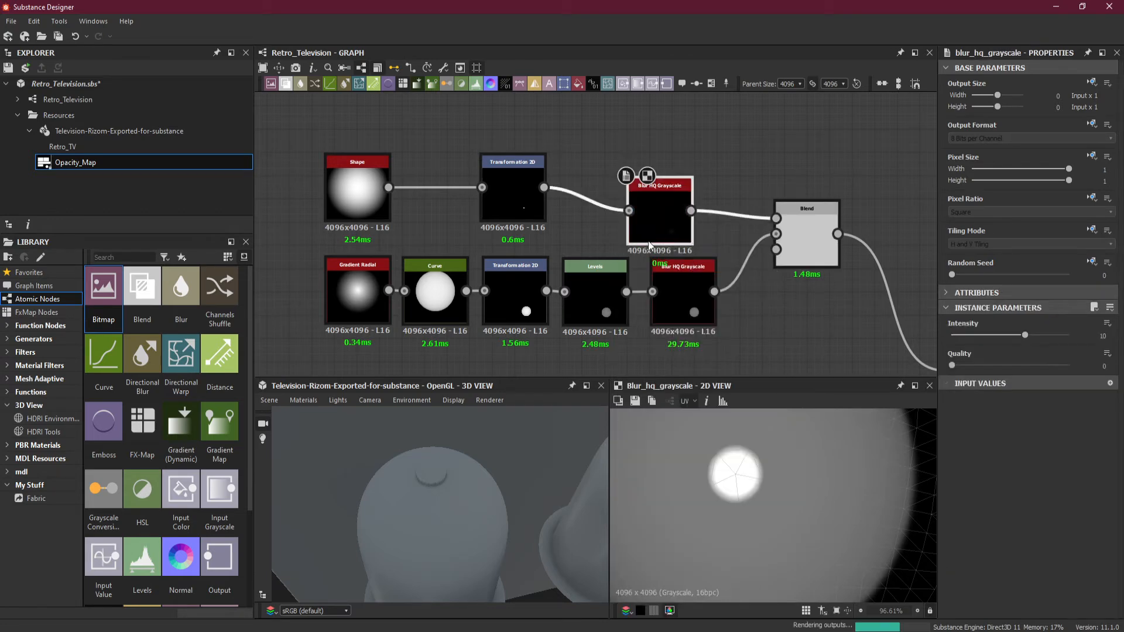
Step: Place the new Blur HQ Grayscale beside the upper Transformation 2D and set its quality to 1 and intensity to 0.72
{"action": "left_click_drag", "start_coordinate": [648, 241], "coordinate": [602, 195]}
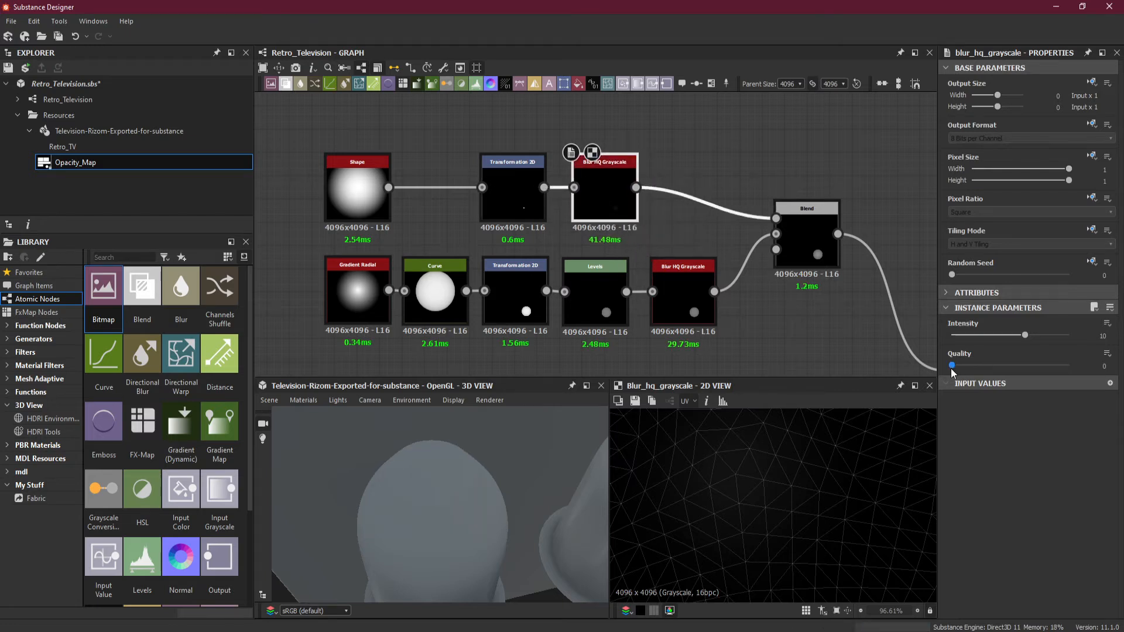
{"action": "left_click_drag", "start_coordinate": [951, 368], "coordinate": [1102, 371]}
{"action": "left_click_drag", "start_coordinate": [1025, 335], "coordinate": [956, 336]}
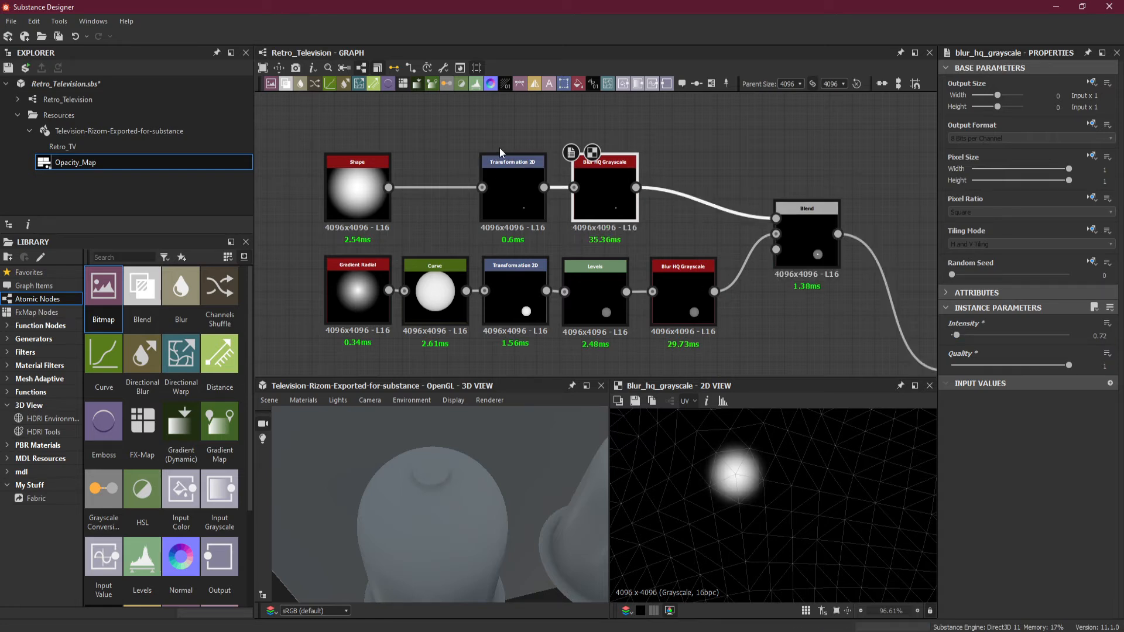
Step: Tidy the upper chain by moving Transformation 2D and Blur HQ Grayscale close to the Shape node in an evenly spaced row
{"action": "left_click_drag", "start_coordinate": [500, 147], "coordinate": [618, 195]}
{"action": "left_click_drag", "start_coordinate": [525, 202], "coordinate": [449, 202]}
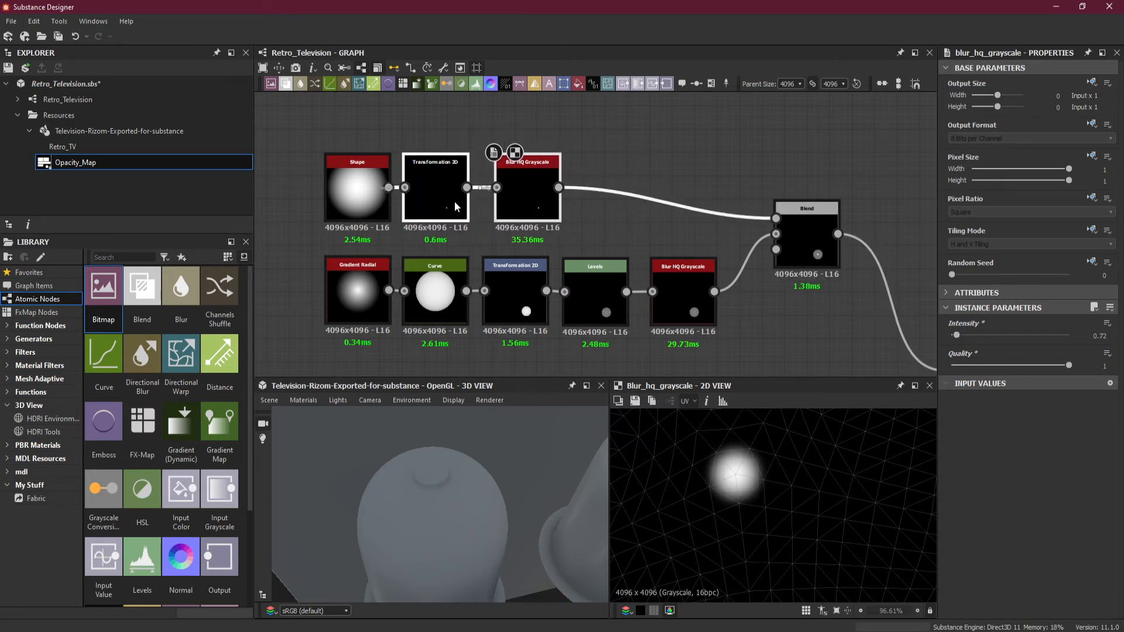
{"action": "left_click", "coordinate": [585, 227]}
{"action": "left_click_drag", "start_coordinate": [535, 212], "coordinate": [523, 211]}
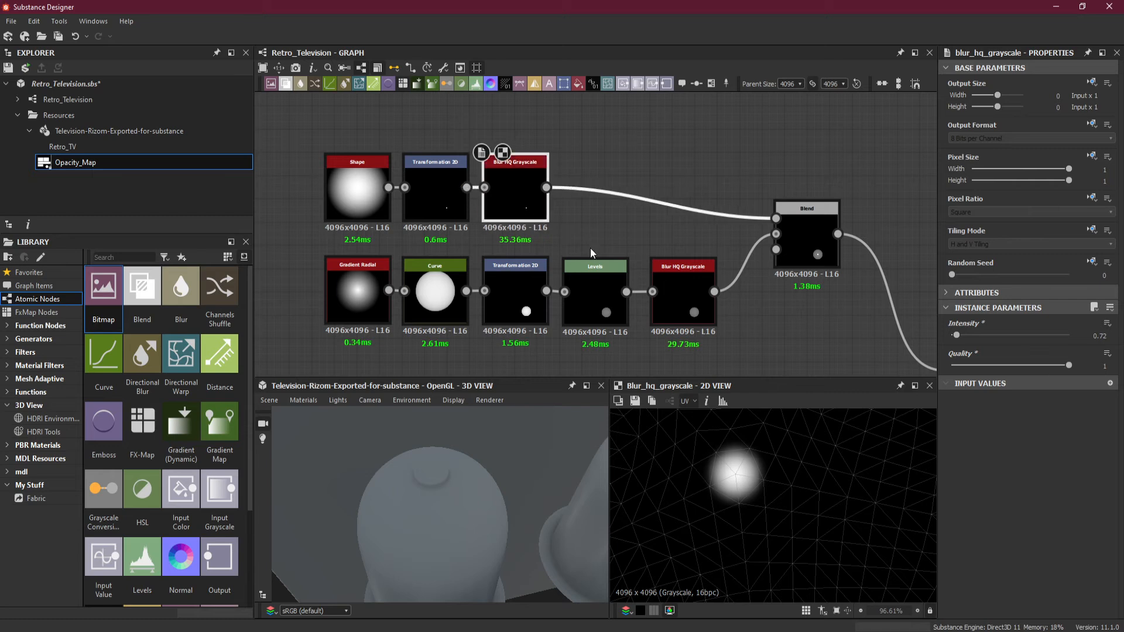
Step: Insert a Levels node between the upper Blur HQ Grayscale and the Blend, and place it next to the blur
{"action": "left_click_drag", "start_coordinate": [424, 471], "coordinate": [479, 480]}
{"action": "left_click", "coordinate": [609, 215]}
{"action": "key", "text": "space"}
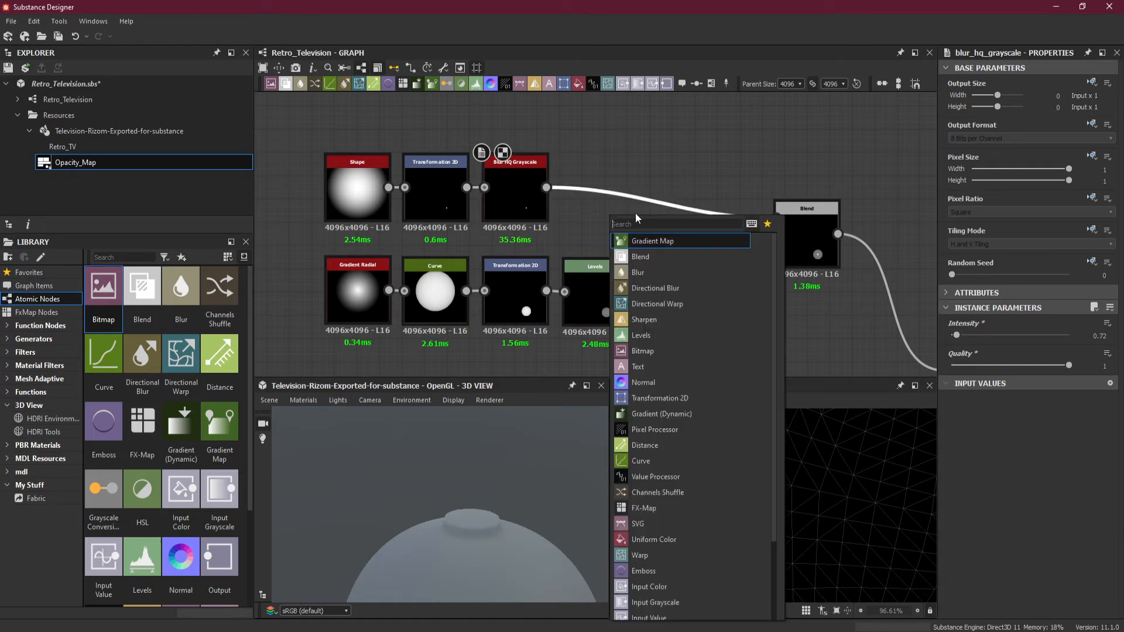
{"action": "left_click", "coordinate": [641, 334]}
{"action": "left_click_drag", "start_coordinate": [605, 214], "coordinate": [579, 213]}
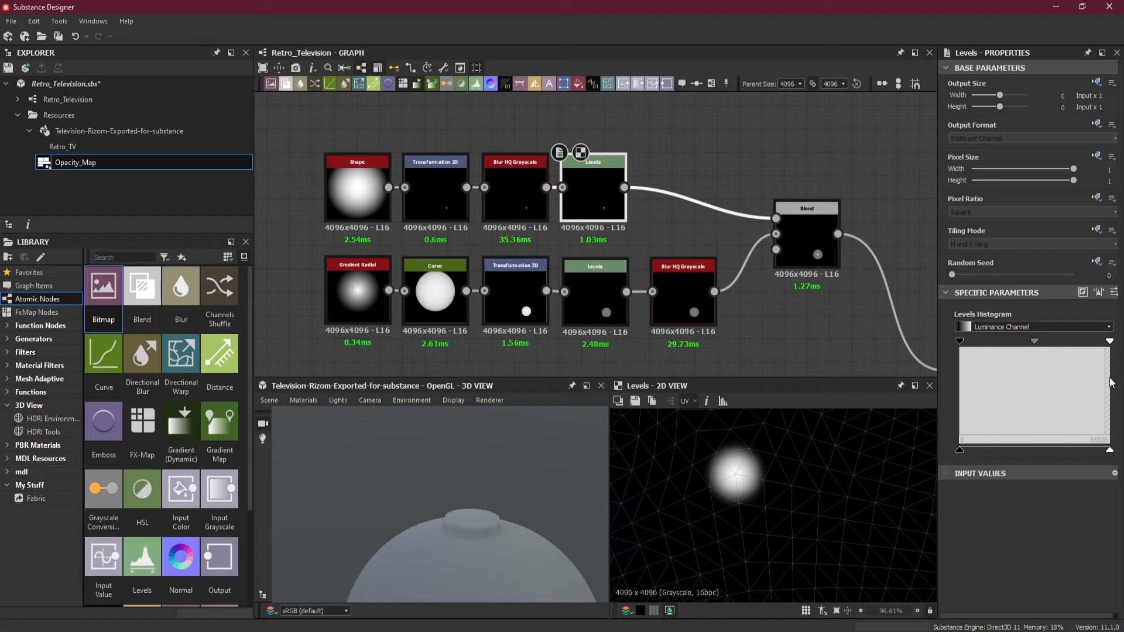
Step: Lower the upper Levels' input white point to about 30% and output white to about 10% of the range, then check the knobs in 3D
{"action": "left_click_drag", "start_coordinate": [1111, 344], "coordinate": [1013, 348]}
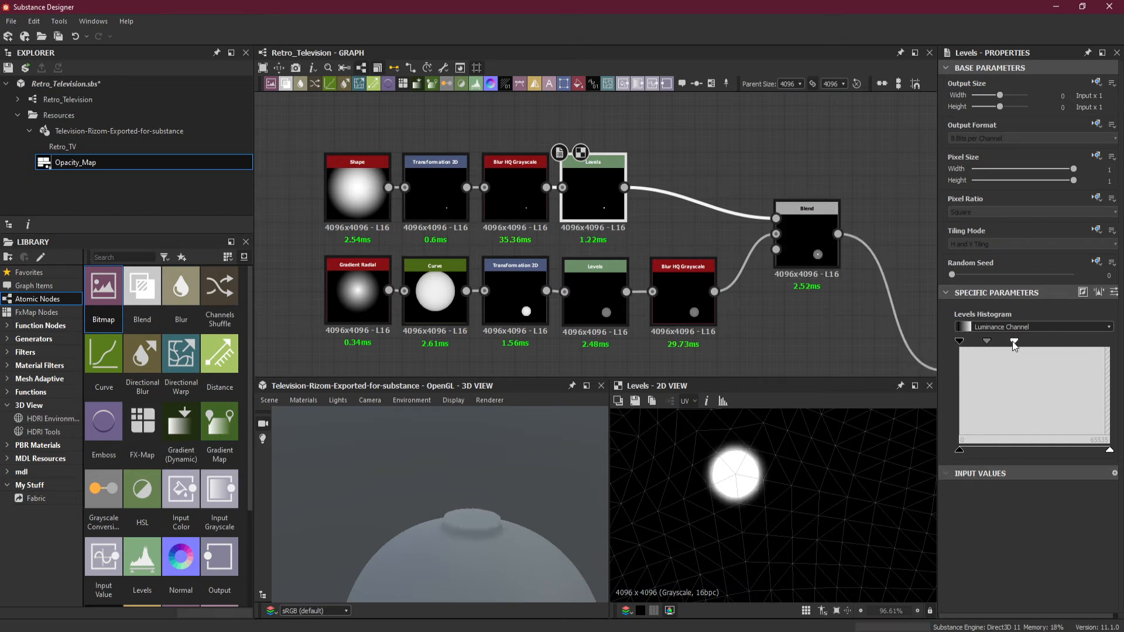
{"action": "left_click_drag", "start_coordinate": [1015, 345], "coordinate": [1003, 347]}
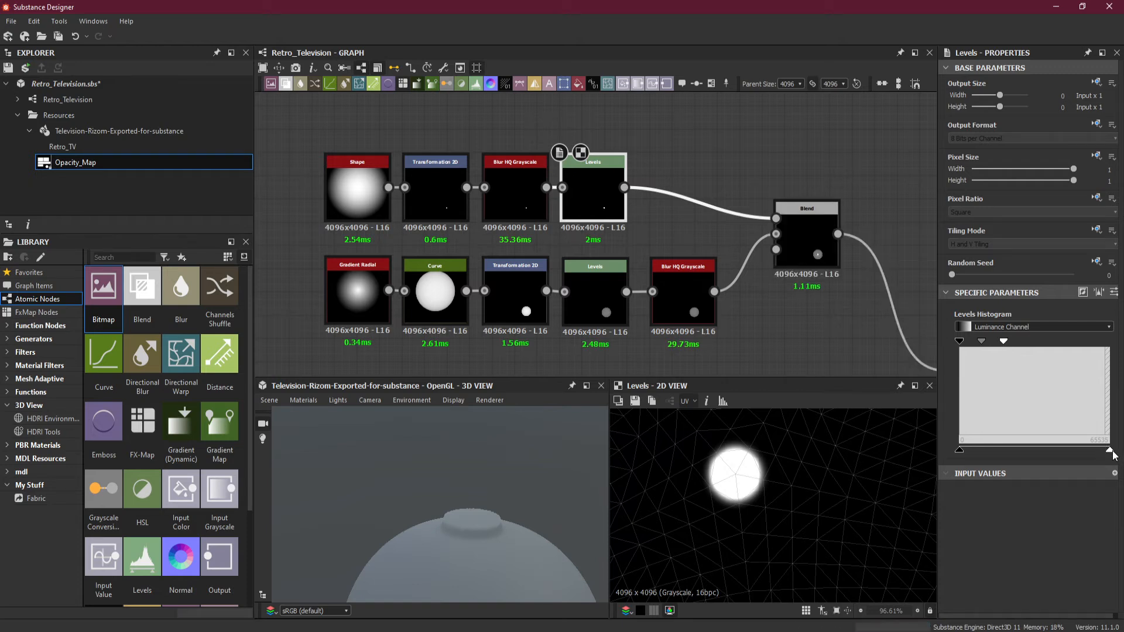
{"action": "left_click_drag", "start_coordinate": [1109, 450], "coordinate": [1067, 450]}
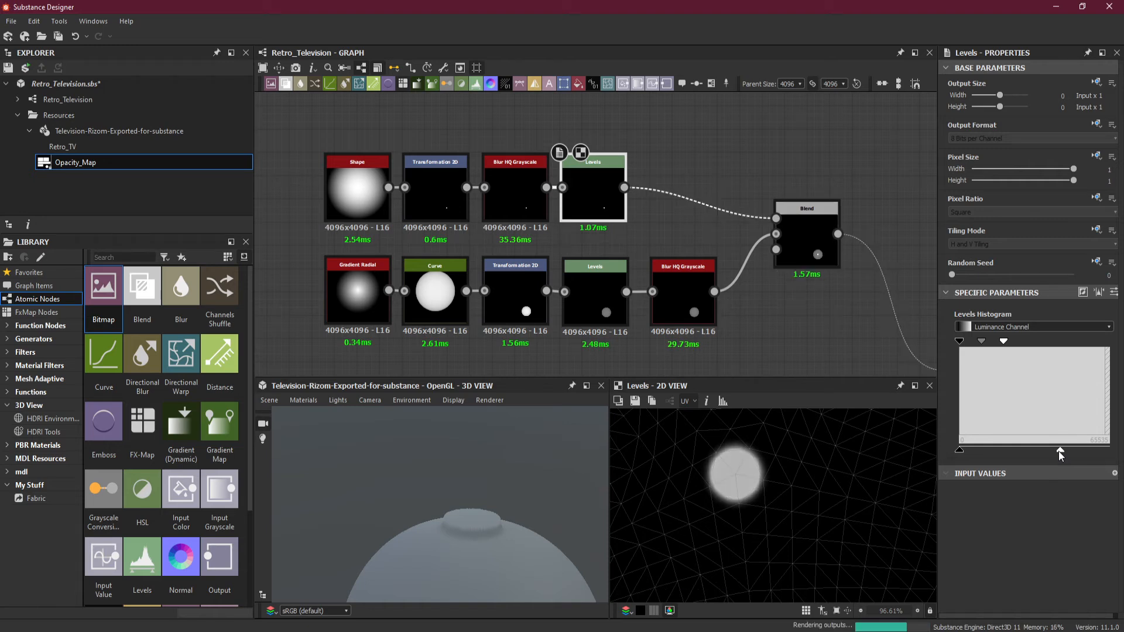
{"action": "left_click_drag", "start_coordinate": [1066, 451], "coordinate": [975, 452]}
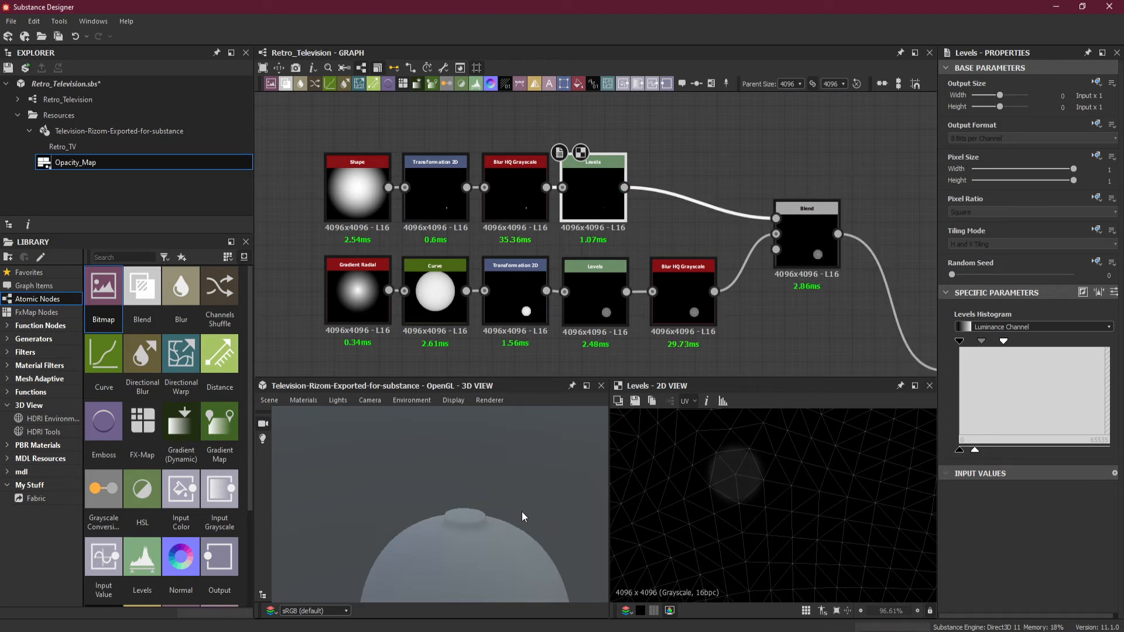
{"action": "left_click_drag", "start_coordinate": [558, 541], "coordinate": [527, 528]}
{"action": "scroll", "coordinate": [532, 478], "scroll_direction": "down", "scroll_amount": 1}
{"action": "left_click_drag", "start_coordinate": [528, 526], "coordinate": [529, 570]}
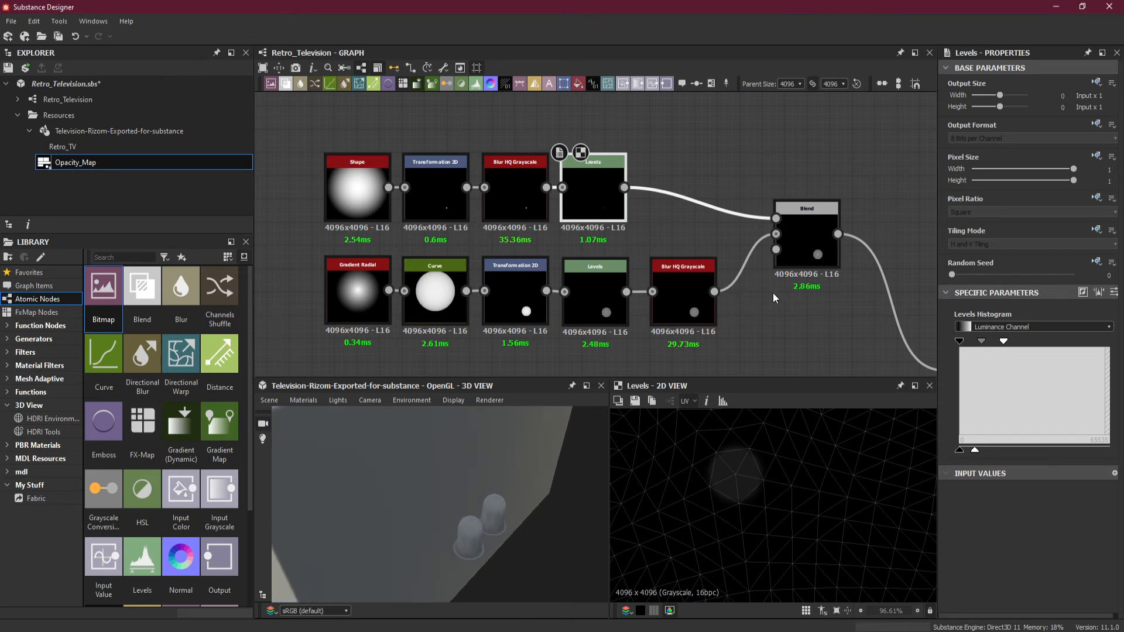
Step: Frame both knob chains with their two blend nodes, matching the frame's top edge to the neighbouring blue frame and moving it closer
{"action": "scroll", "coordinate": [772, 292], "scroll_direction": "down", "scroll_amount": 5}
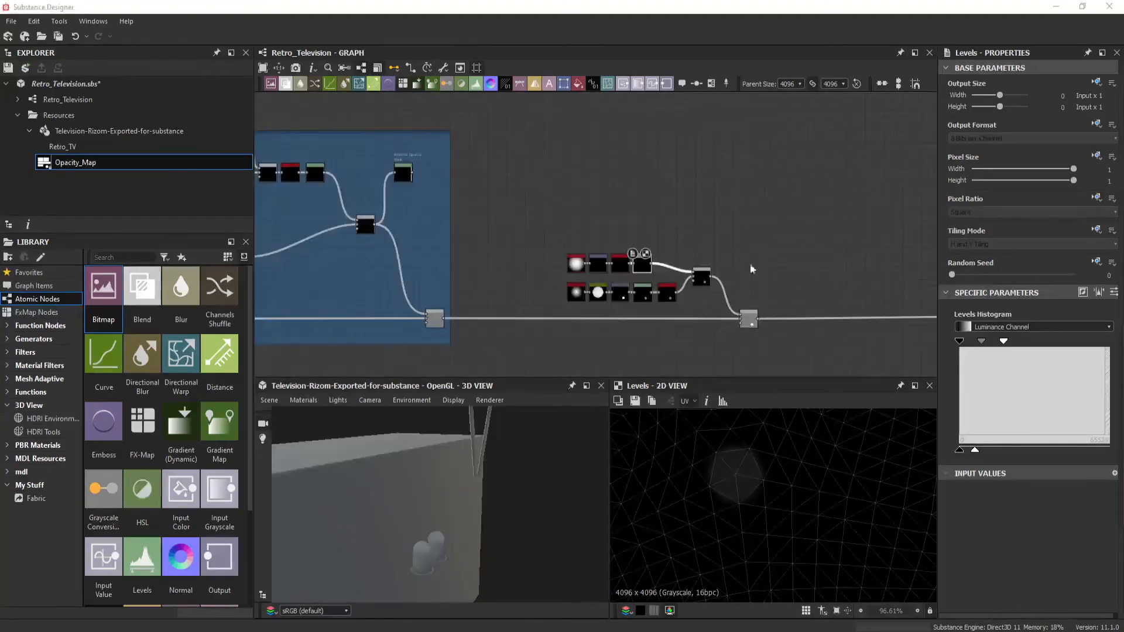
{"action": "left_click_drag", "start_coordinate": [542, 206], "coordinate": [799, 356]}
{"action": "right_click", "coordinate": [743, 321]}
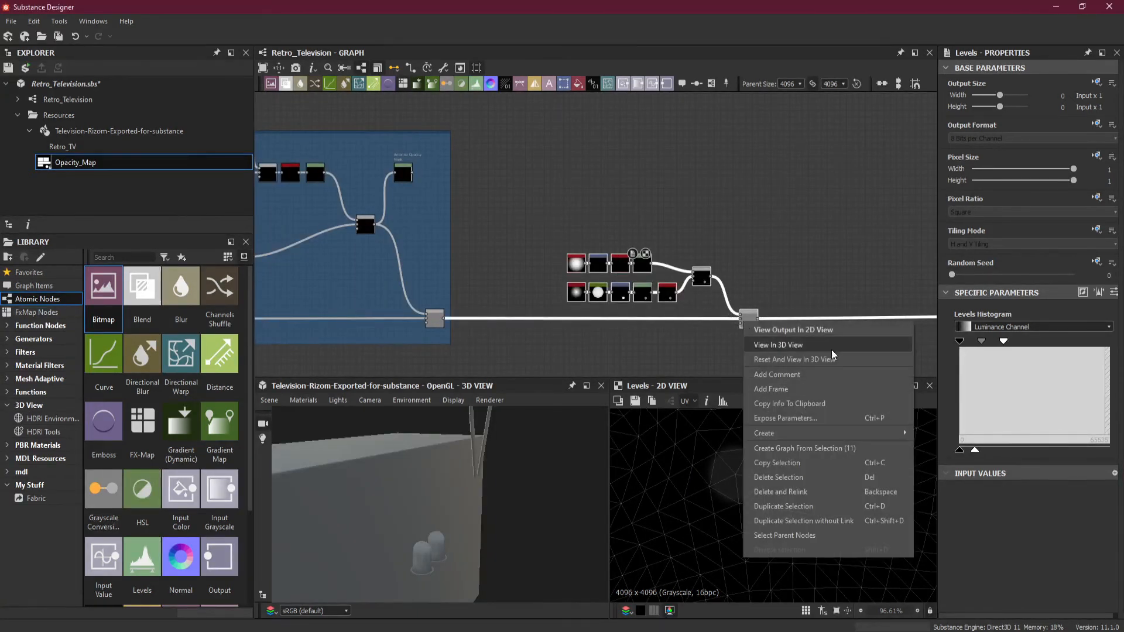
{"action": "left_click", "coordinate": [824, 390]}
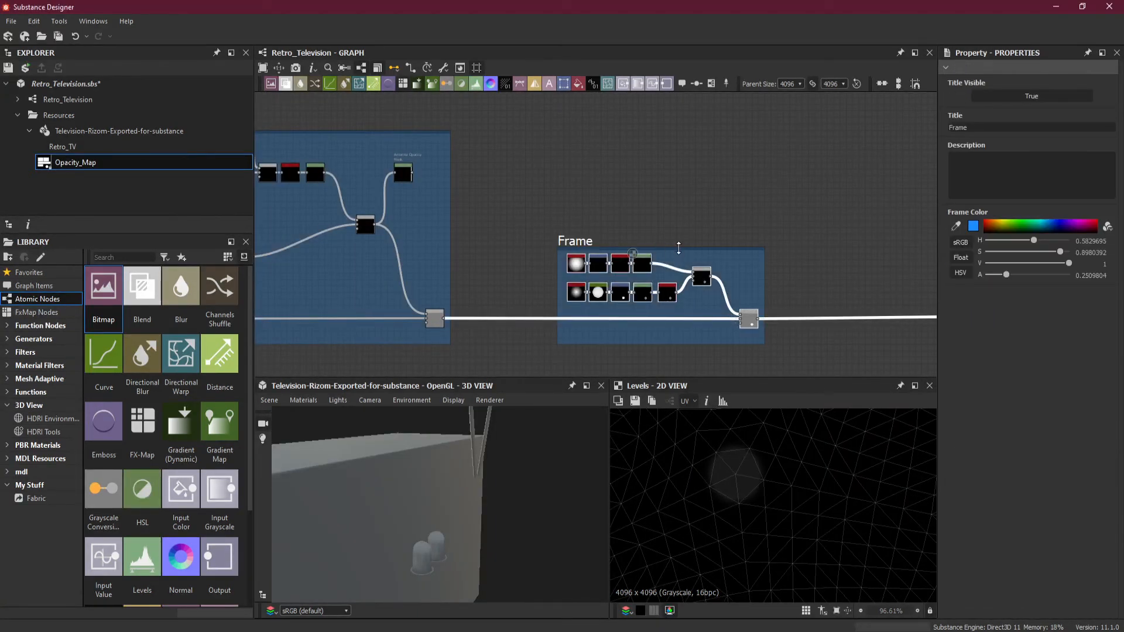
{"action": "left_click_drag", "start_coordinate": [679, 248], "coordinate": [671, 130]}
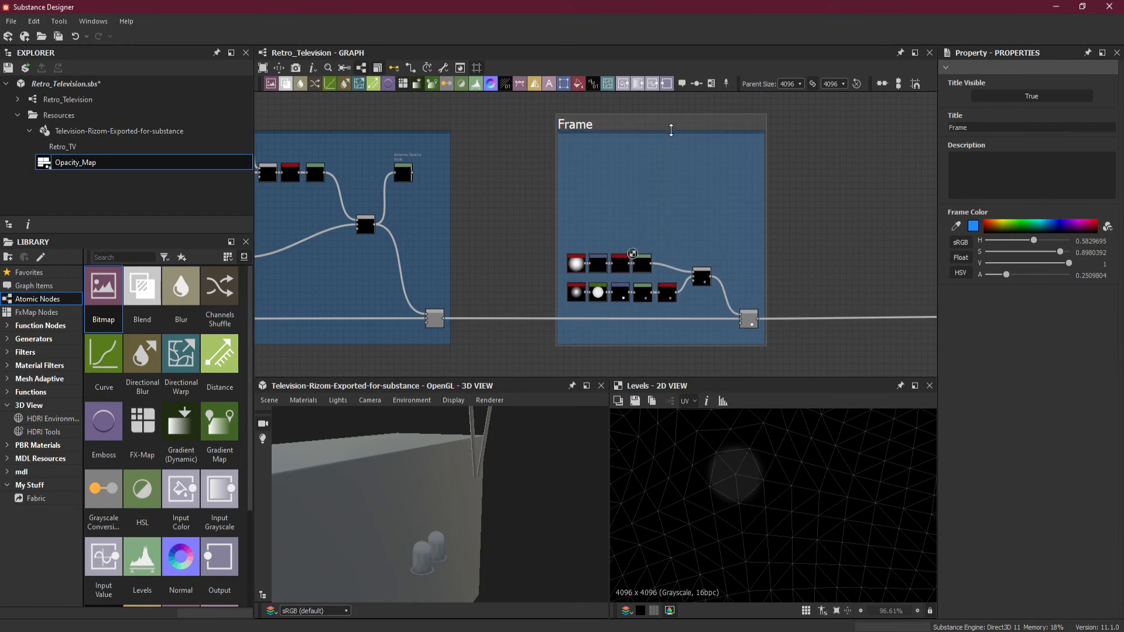
{"action": "left_click_drag", "start_coordinate": [575, 124], "coordinate": [506, 125]}
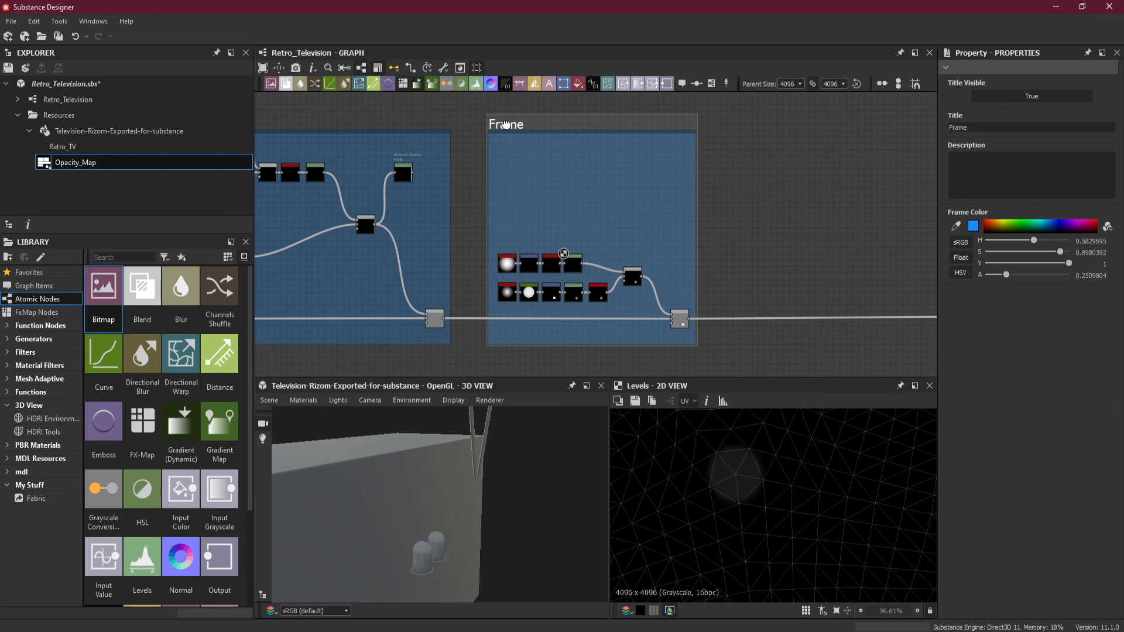
Step: Title the new frame around the knob nodes "Television Fuse"
{"action": "double_click", "coordinate": [996, 126]}
{"action": "type", "text": "Television Fuse"}
{"action": "key", "text": "Return"}
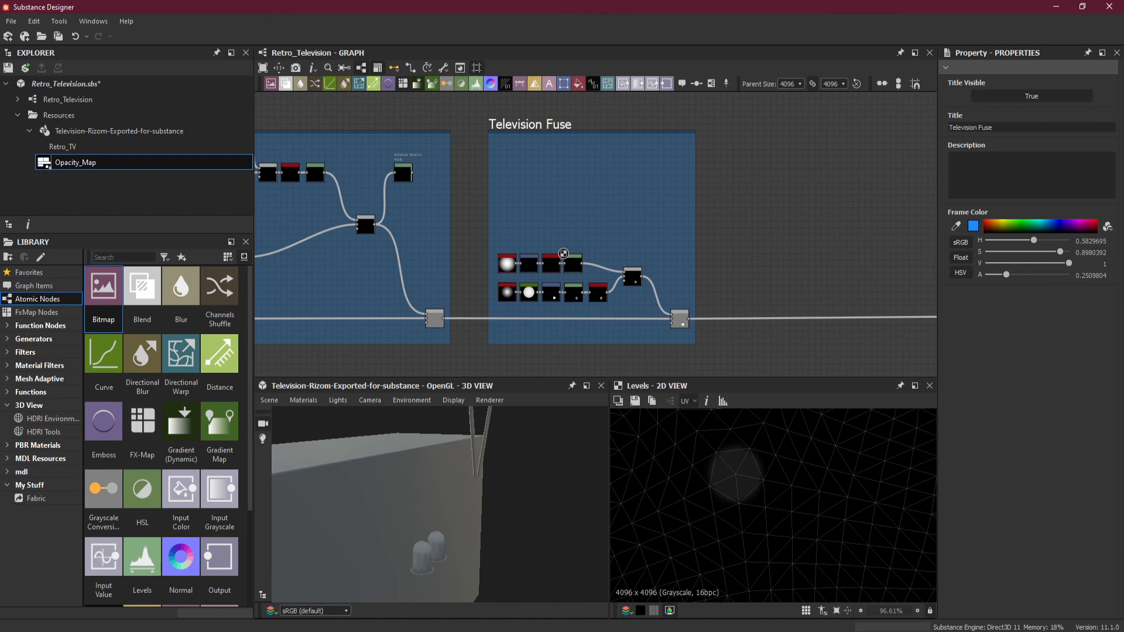
{"action": "left_click_drag", "start_coordinate": [517, 427], "coordinate": [420, 485]}
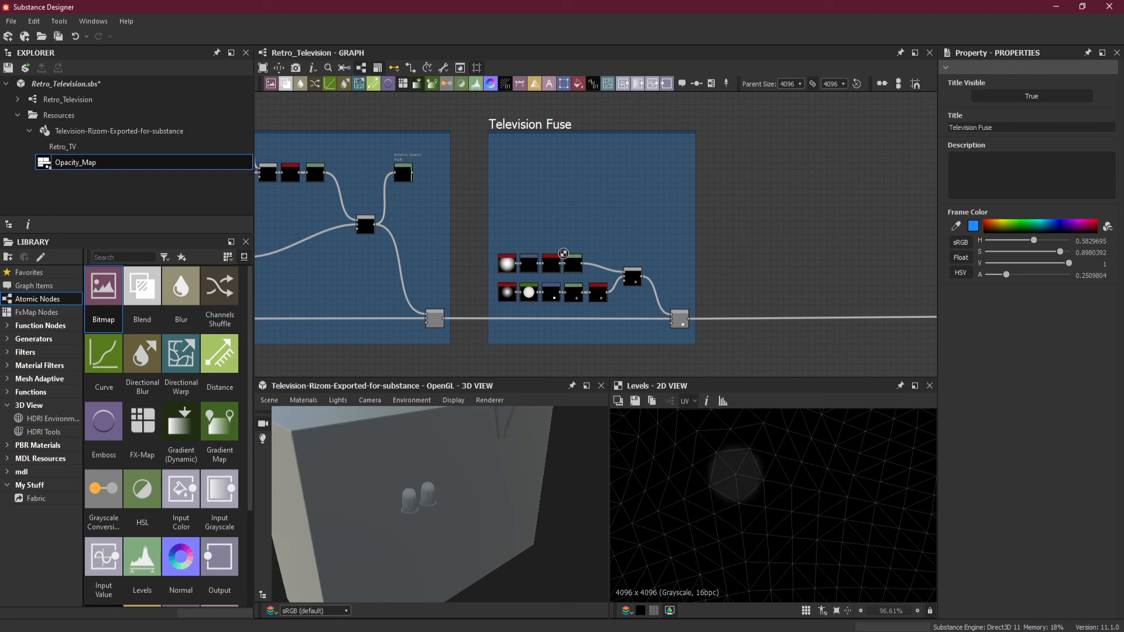